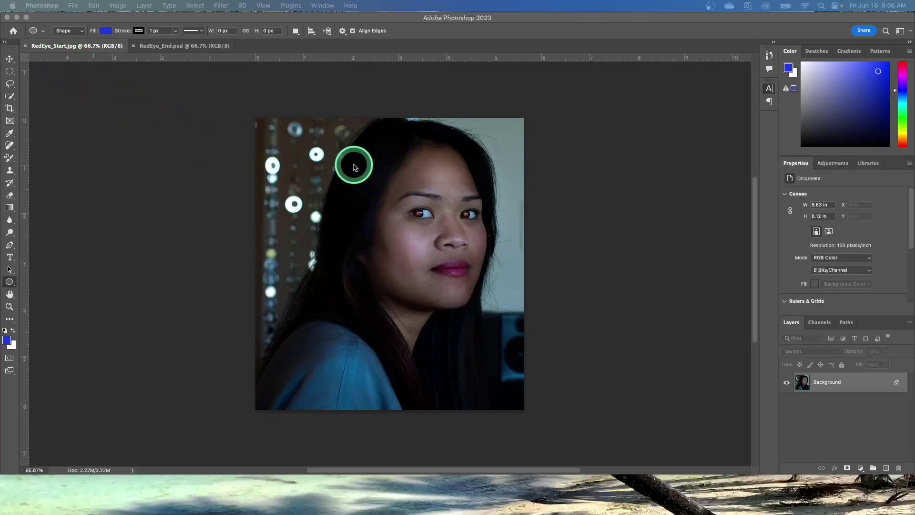
pyautogui.click(186, 48)
pyautogui.click(187, 46)
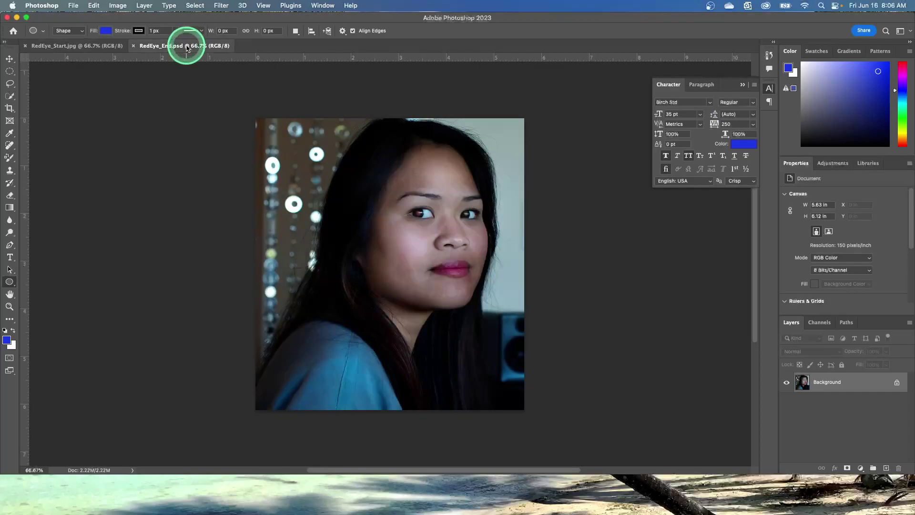
pyautogui.click(85, 46)
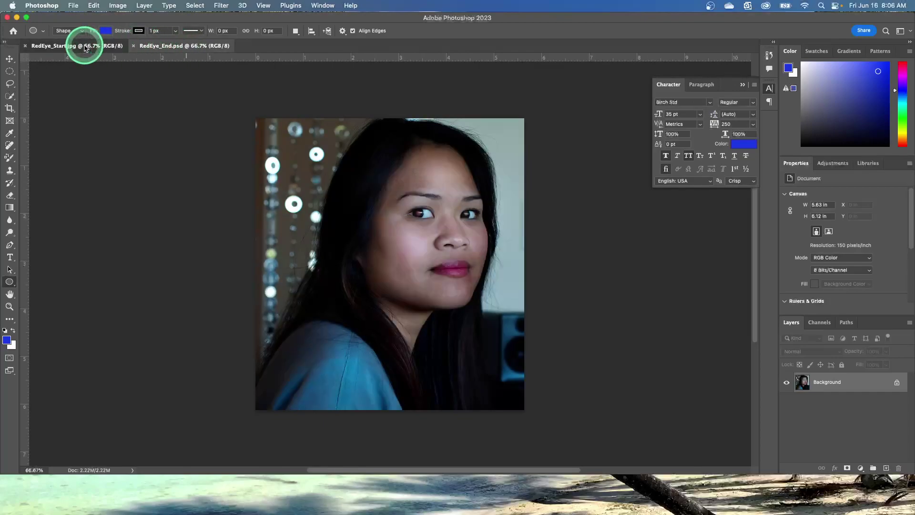
pyautogui.click(170, 46)
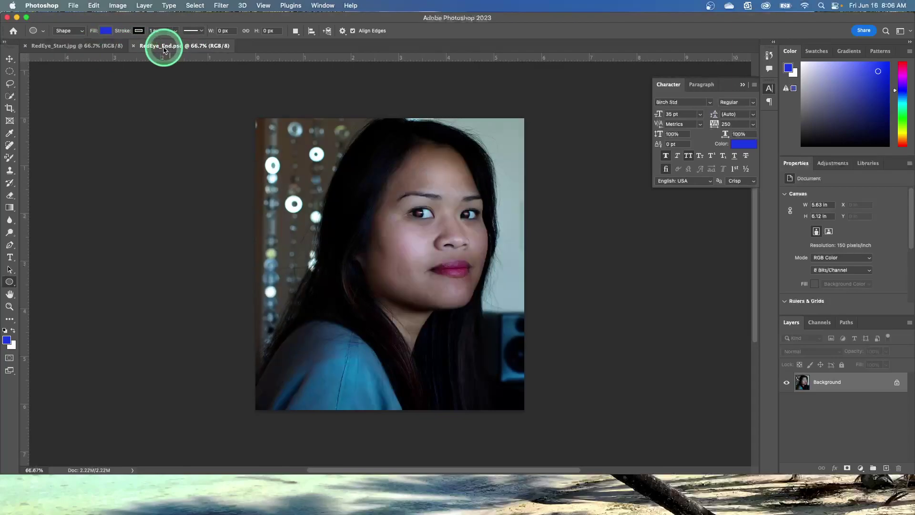
pyautogui.click(69, 47)
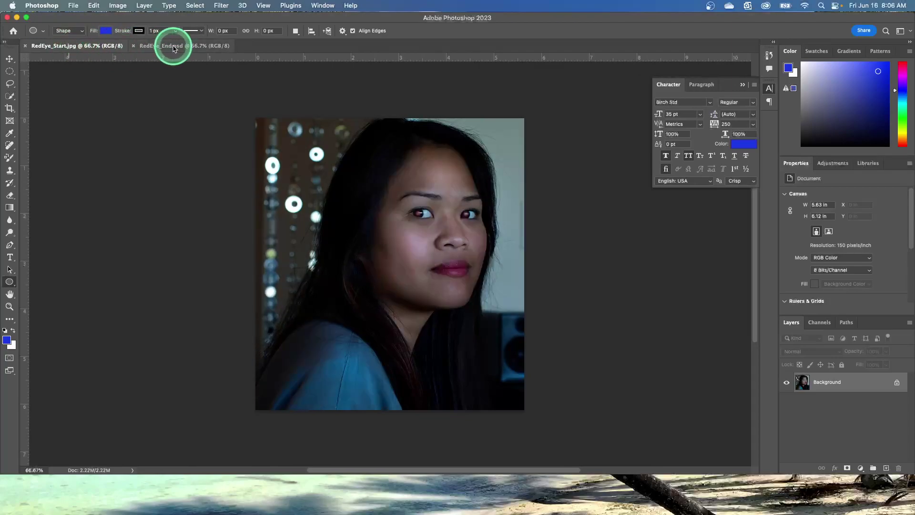
pyautogui.click(174, 48)
pyautogui.click(93, 46)
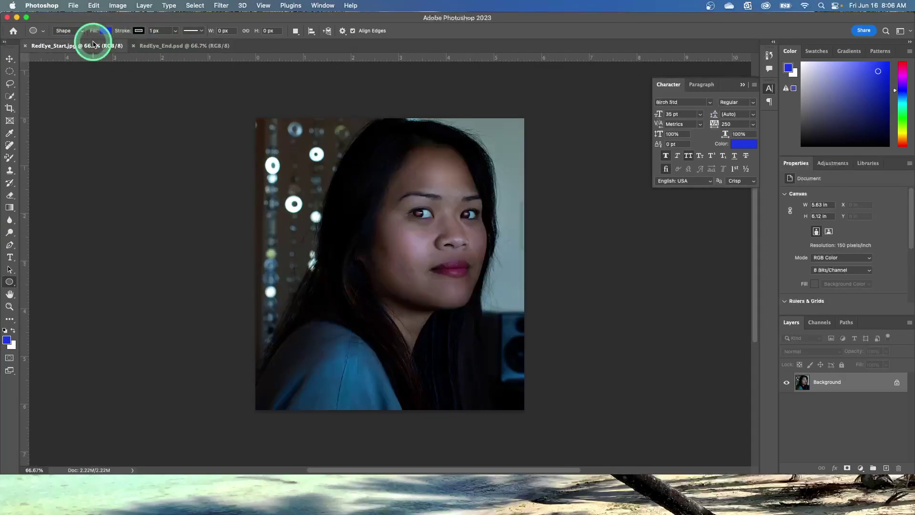
pyautogui.click(185, 47)
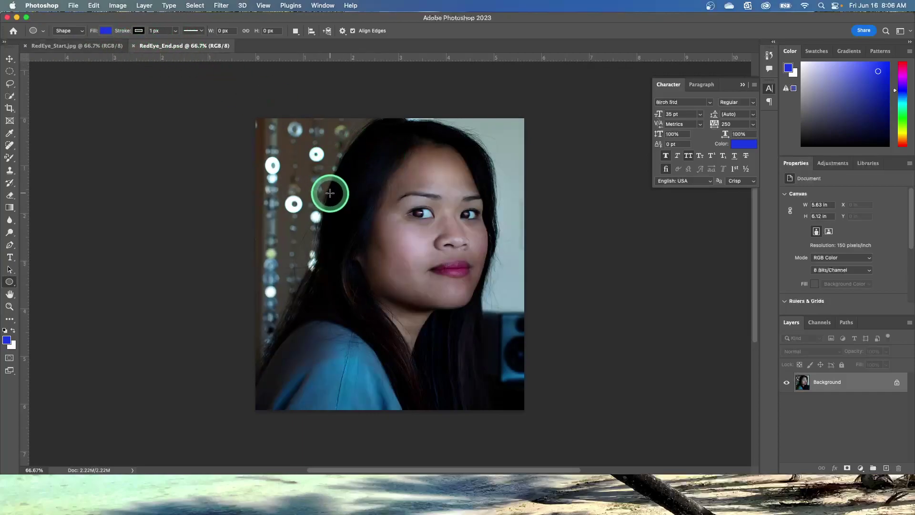
pyautogui.click(93, 46)
pyautogui.click(182, 47)
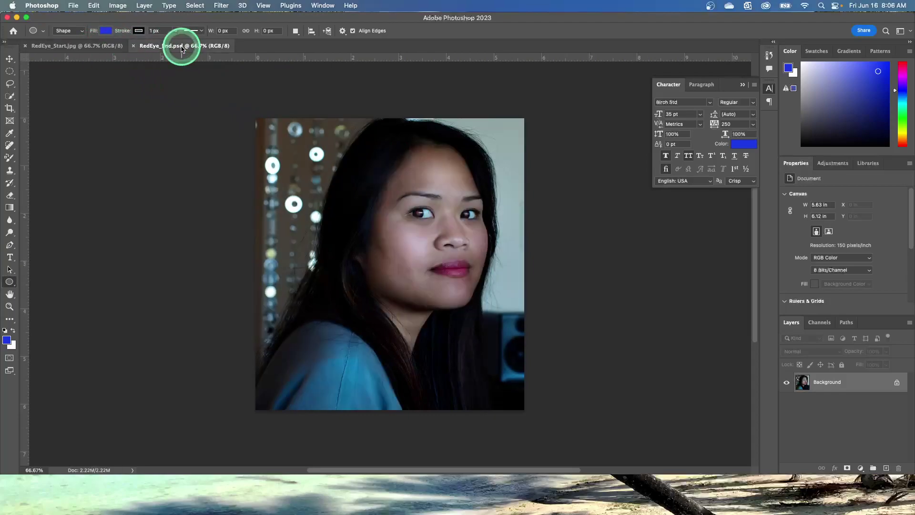
pyautogui.click(105, 46)
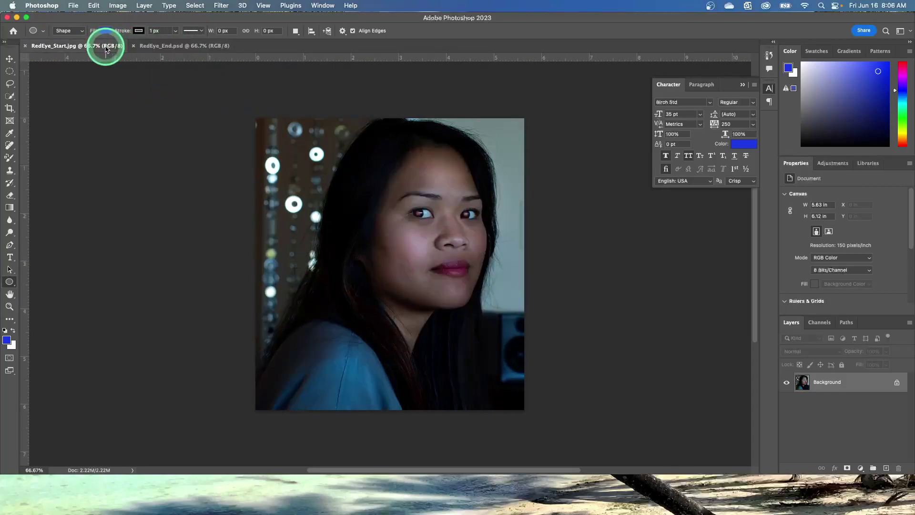
pyautogui.click(179, 46)
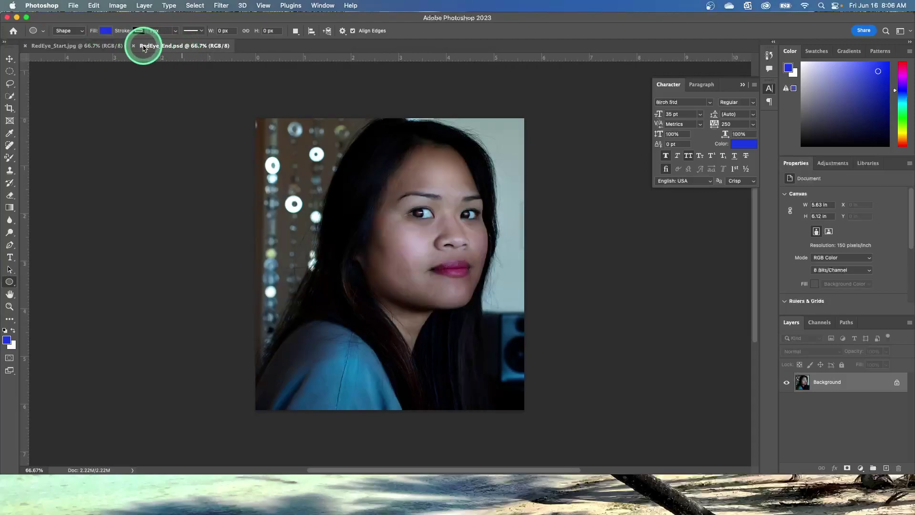
pyautogui.click(112, 46)
pyautogui.click(163, 47)
pyautogui.click(106, 46)
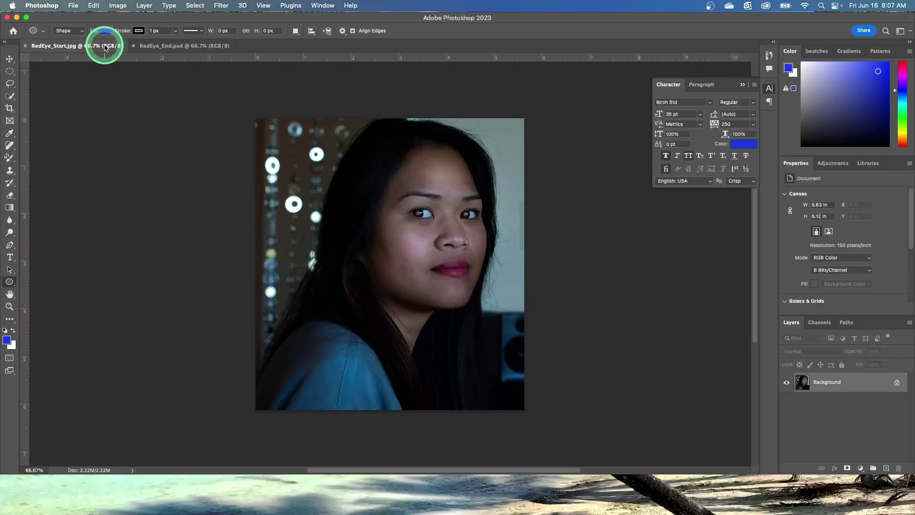
# Save the original to Lesson05 in Photoshop format as RedEye_ plus the user's surname.
pyautogui.click(74, 5)
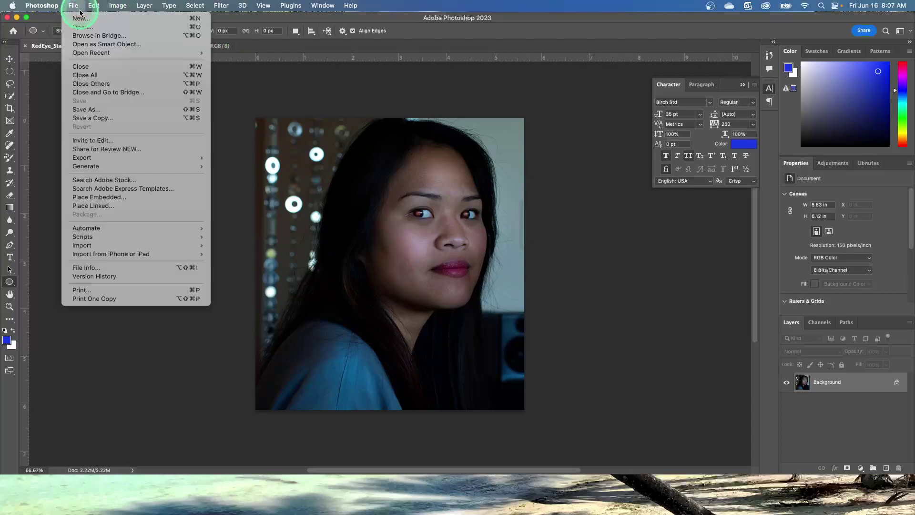
pyautogui.click(87, 110)
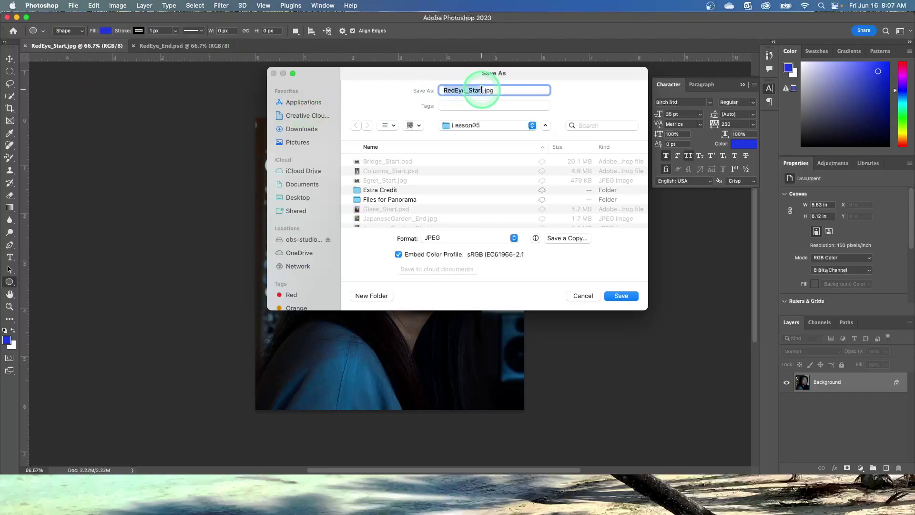
pyautogui.moveTo(482, 90)
pyautogui.mouseDown()
pyautogui.moveTo(519, 91)
pyautogui.moveTo(460, 91)
pyautogui.moveTo(487, 93)
pyautogui.mouseUp()
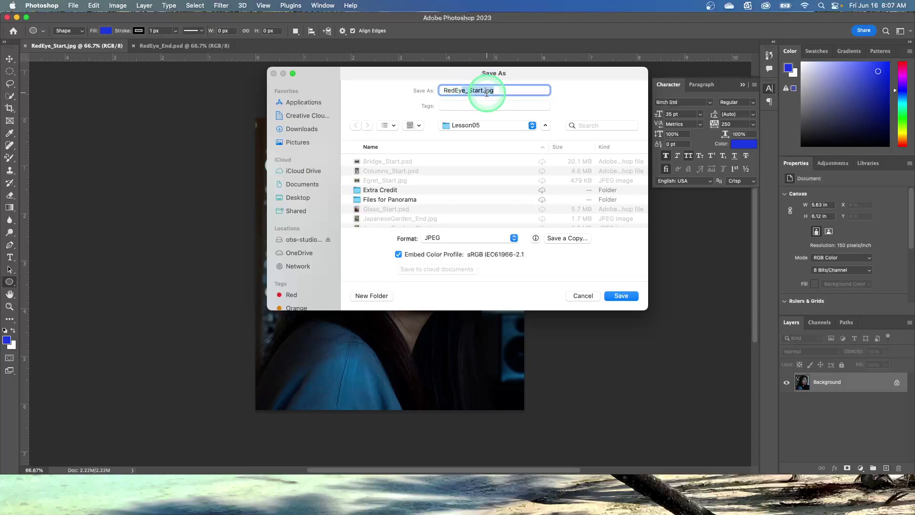
pyautogui.press('BackSpace')
pyautogui.write('_working')
pyautogui.press('BackSpace')
pyautogui.press('BackSpace')
pyautogui.press('BackSpace')
pyautogui.press('BackSpace')
pyautogui.press('BackSpace')
pyautogui.press('BackSpace')
pyautogui.write('Parazine')
pyautogui.click(466, 238)
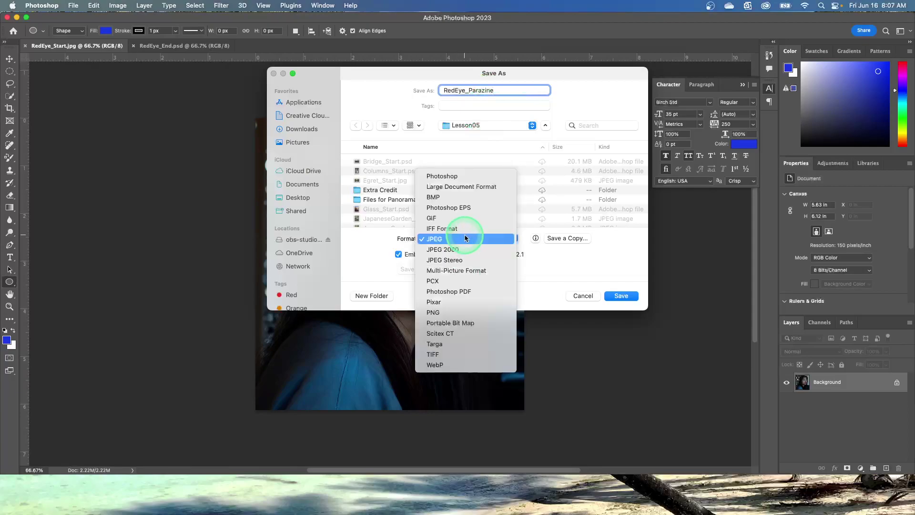
pyautogui.click(452, 176)
pyautogui.doubleClick(450, 93)
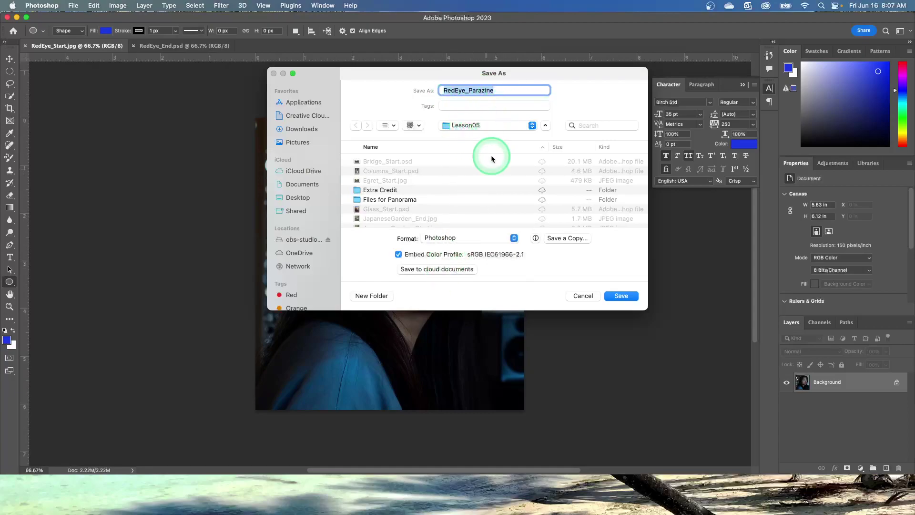
pyautogui.click(622, 296)
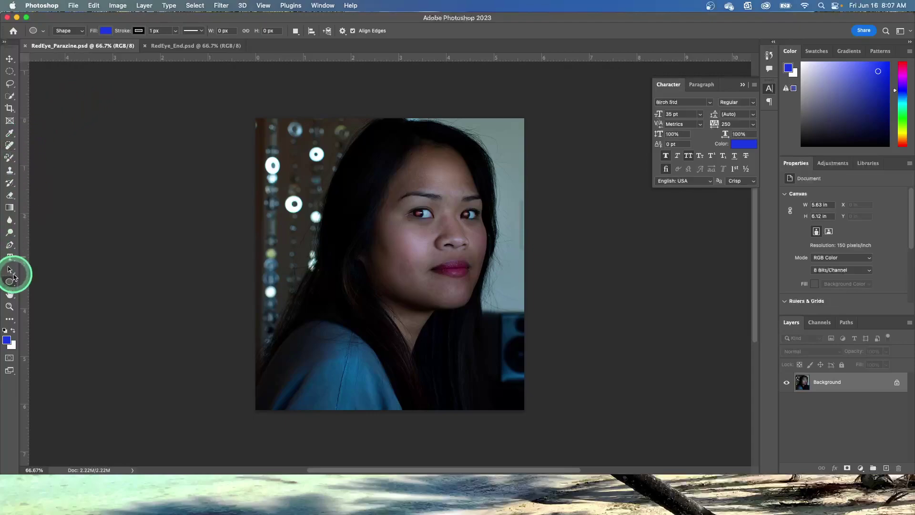
# Zoom in on the eyes to 300%.
pyautogui.click(10, 306)
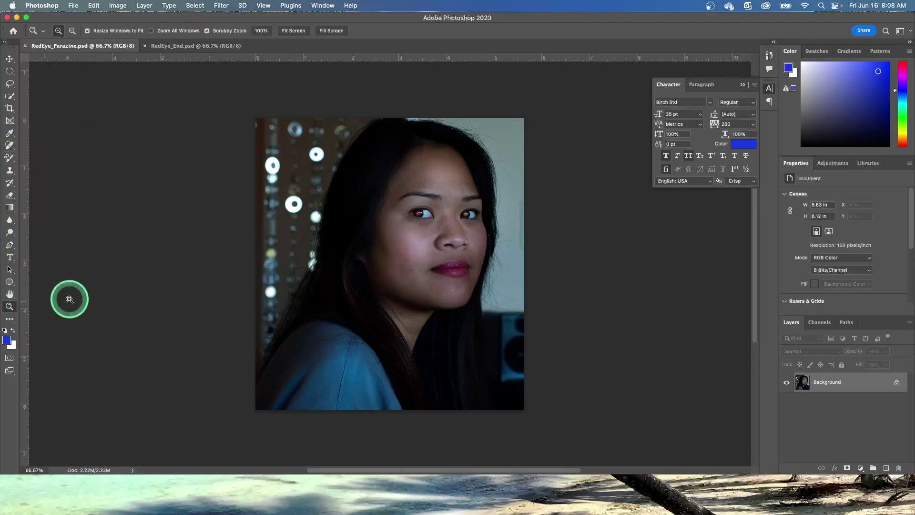
pyautogui.click(434, 223)
pyautogui.click(428, 220)
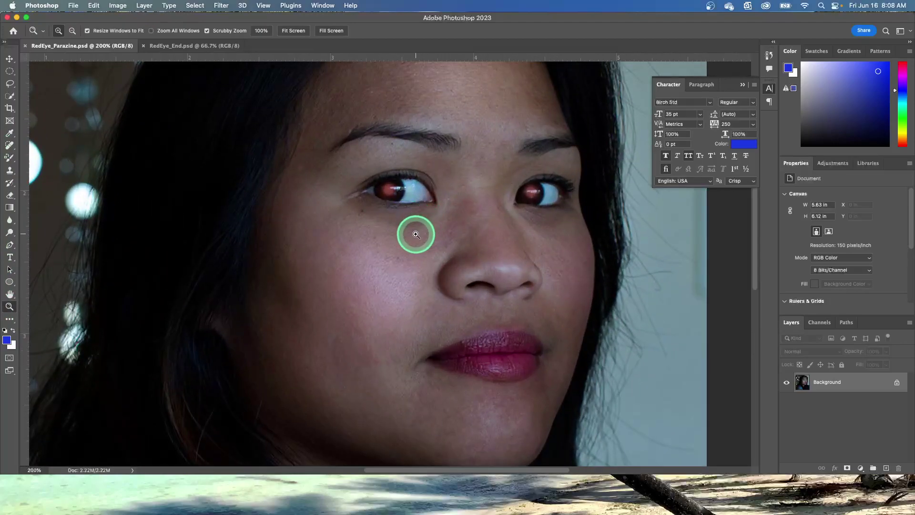
pyautogui.click(416, 234)
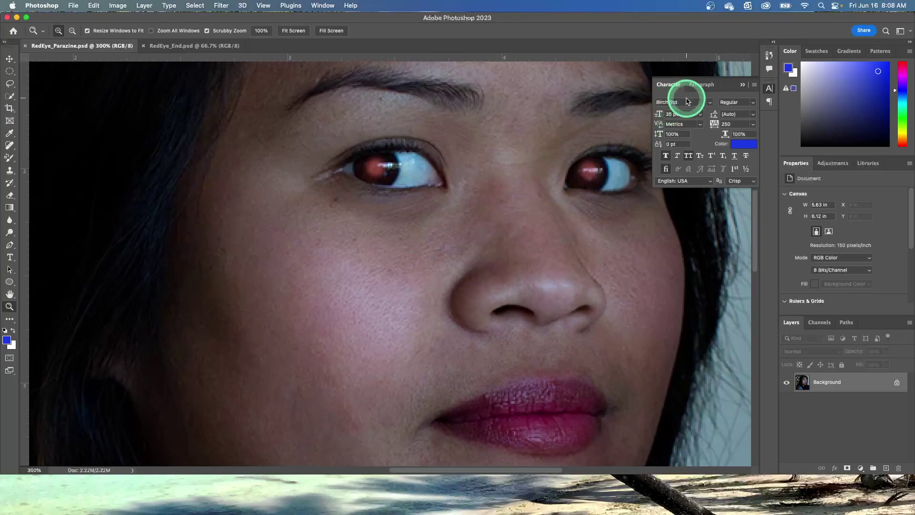
# Collapse the Character panel and select the Red Eye tool from the healing tools.
pyautogui.click(742, 87)
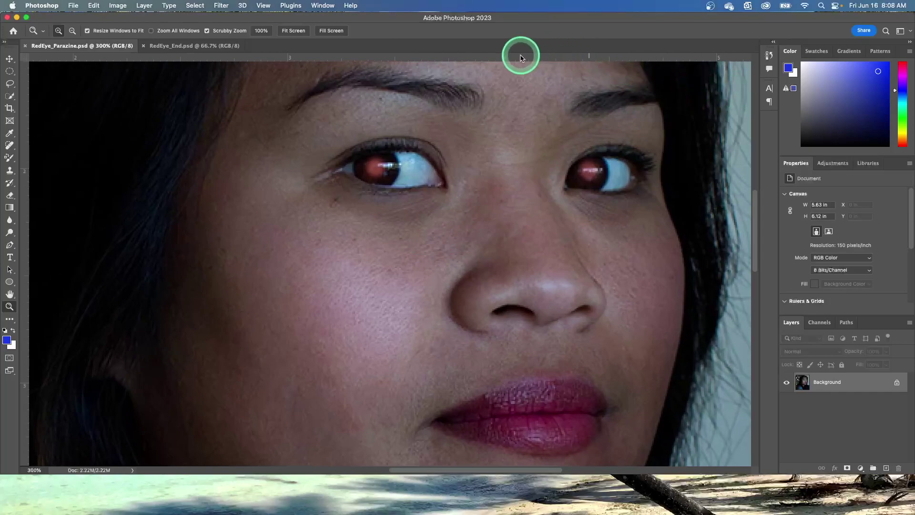
pyautogui.click(7, 146)
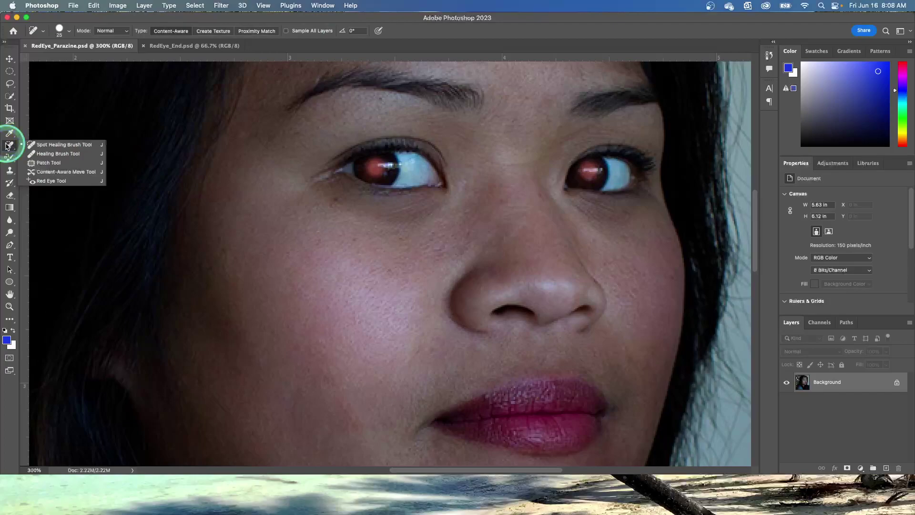
pyautogui.moveTo(7, 146)
pyautogui.mouseDown()
pyautogui.moveTo(41, 147)
pyautogui.moveTo(57, 181)
pyautogui.mouseUp()
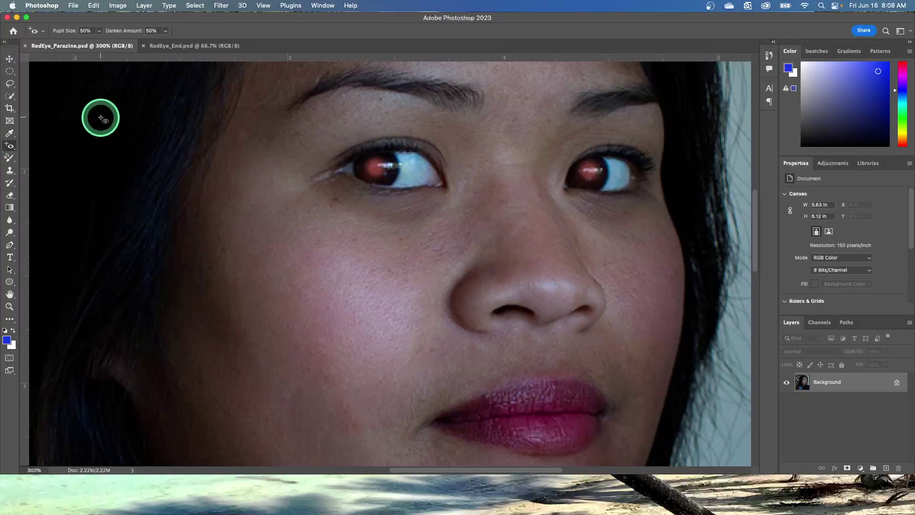
# Set the Red Eye tool's pupil size to 23% and darken amount to 62%.
pyautogui.click(99, 31)
pyautogui.moveTo(99, 42); pyautogui.dragTo(88, 45)
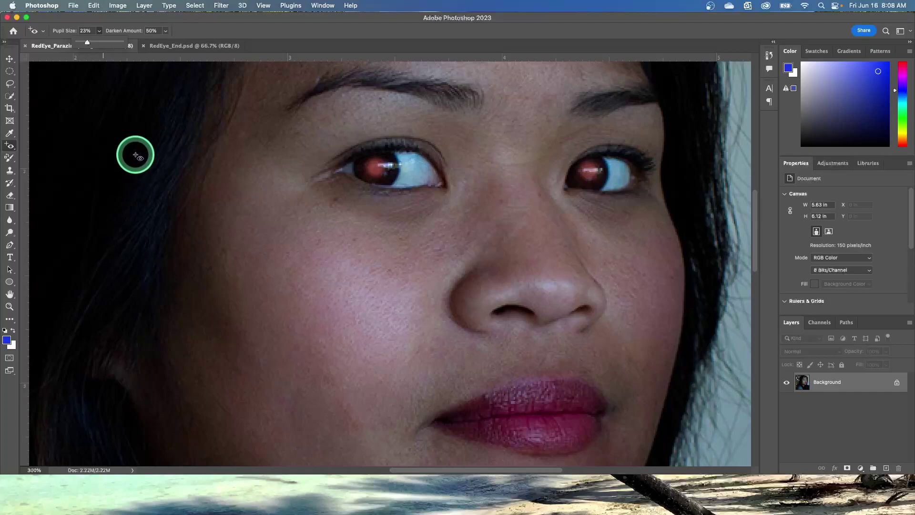
pyautogui.click(167, 32)
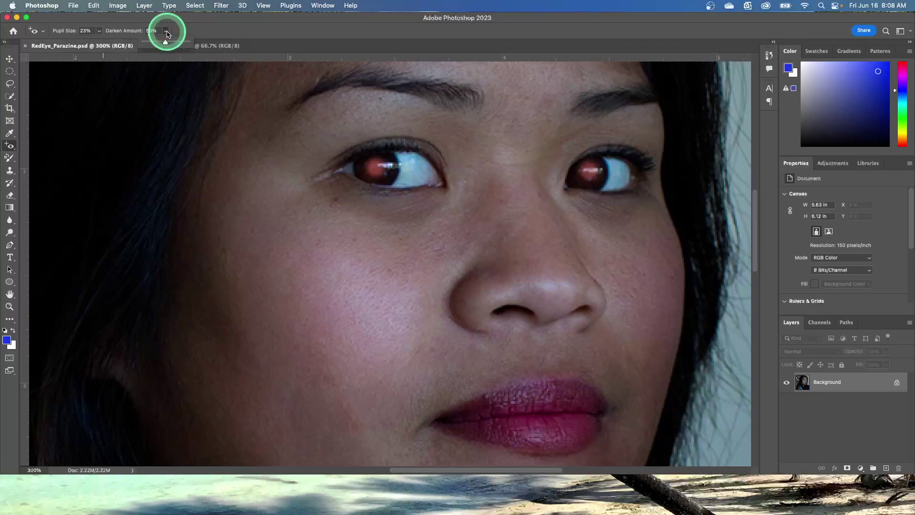
pyautogui.moveTo(167, 45); pyautogui.dragTo(172, 46)
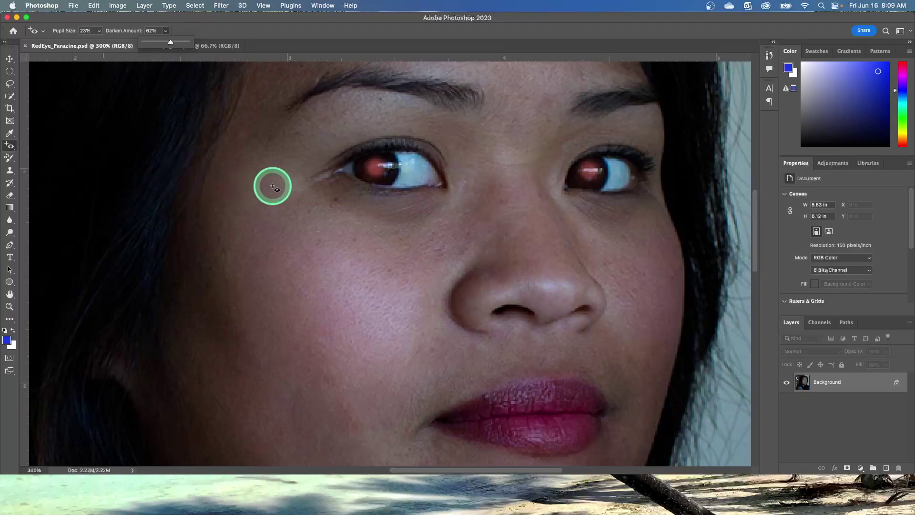
# Correct the red pupils of the right and left eyes with the Red Eye tool.
pyautogui.click(590, 171)
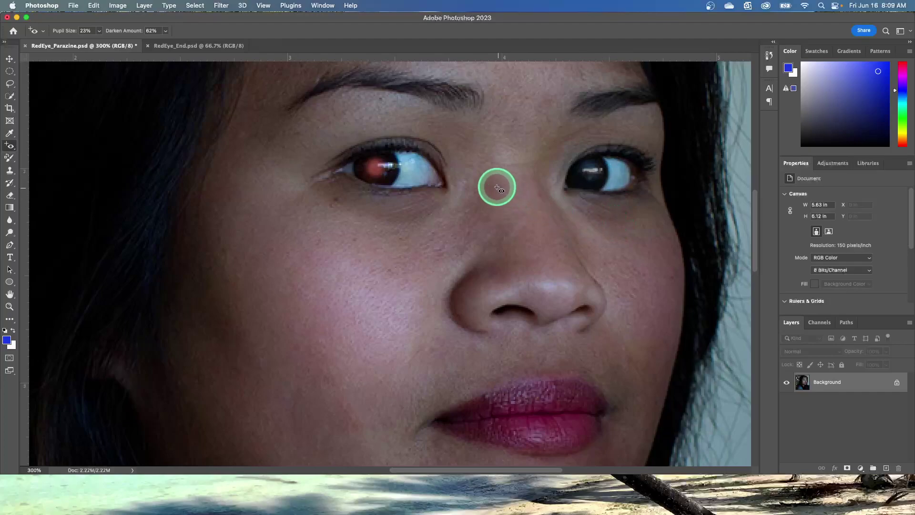
pyautogui.click(375, 167)
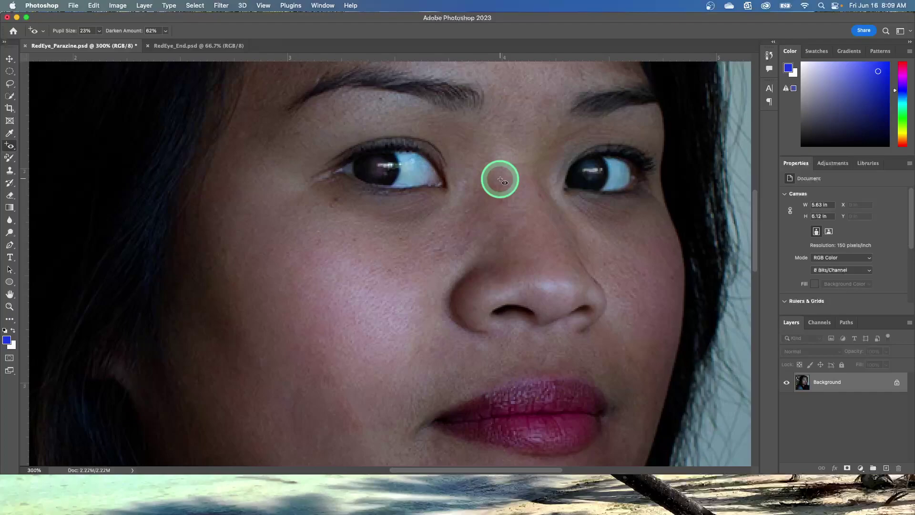
# Fit the whole portrait on screen and show the Adjustments panel.
pyautogui.click(264, 6)
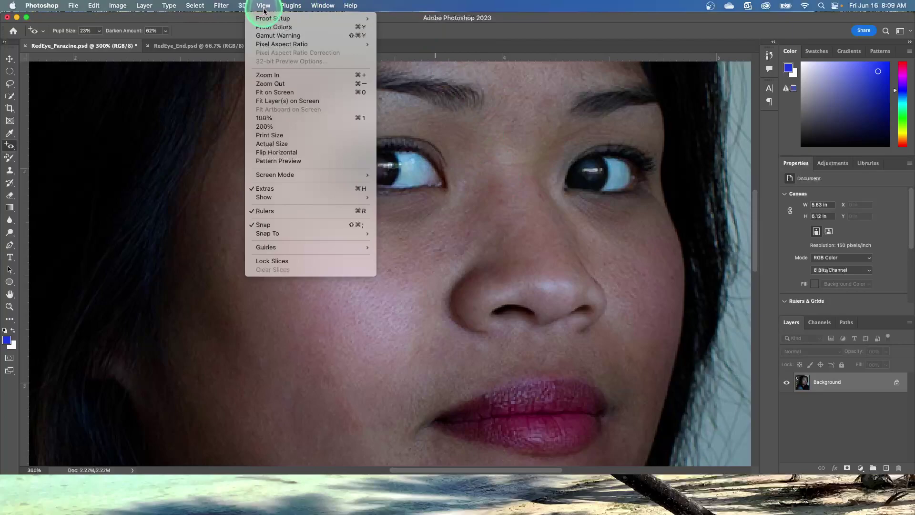
pyautogui.click(281, 95)
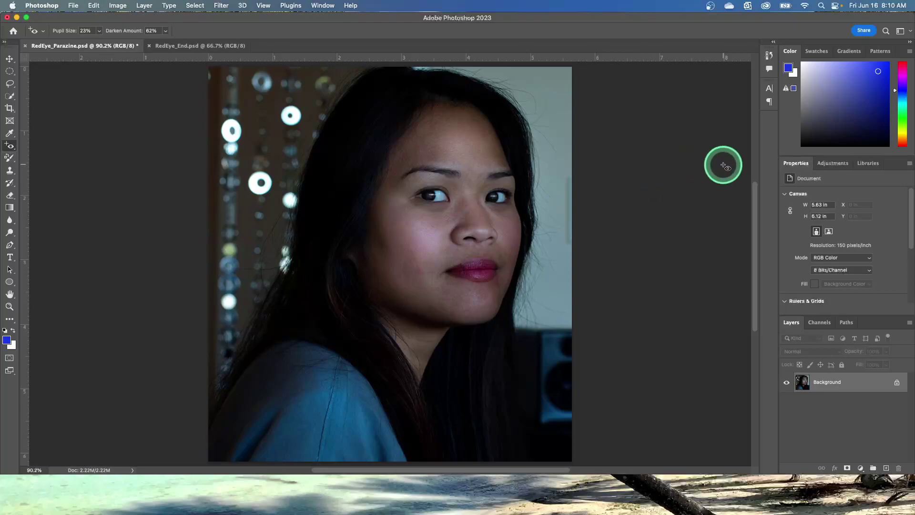
pyautogui.click(833, 164)
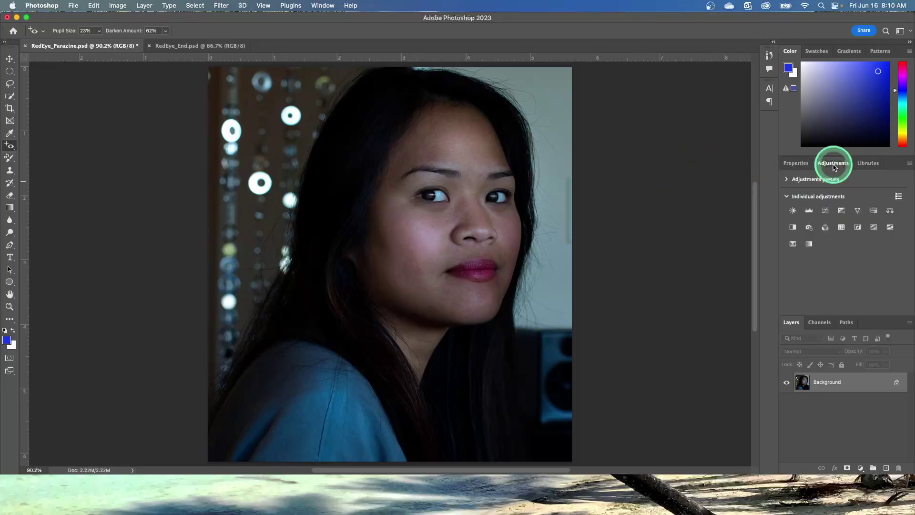
# Add a Curves adjustment layer, try Auto and Lighter (RGB), then reset it to Default.
pyautogui.click(825, 211)
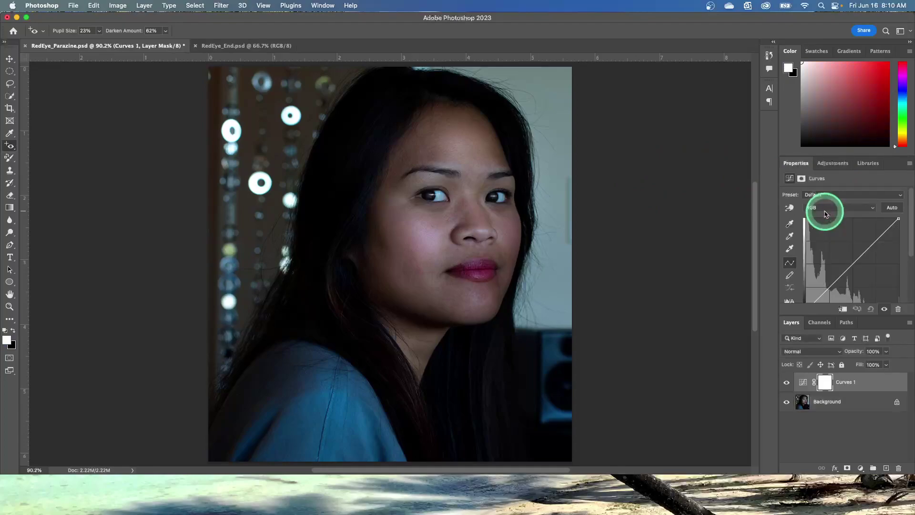
pyautogui.click(892, 208)
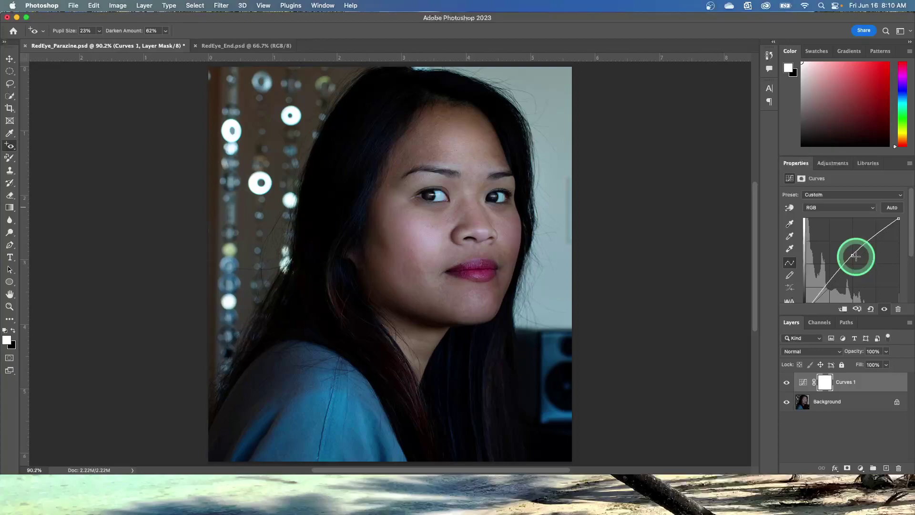
pyautogui.click(856, 256)
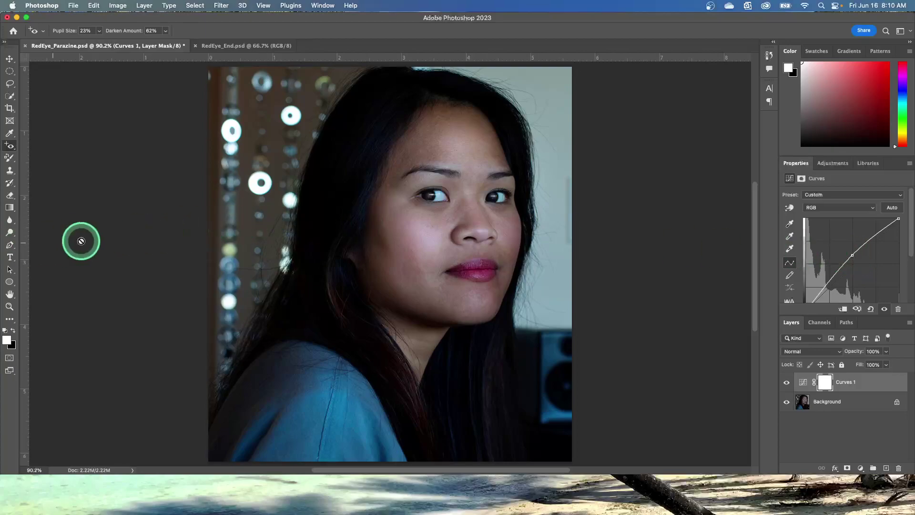
pyautogui.click(889, 195)
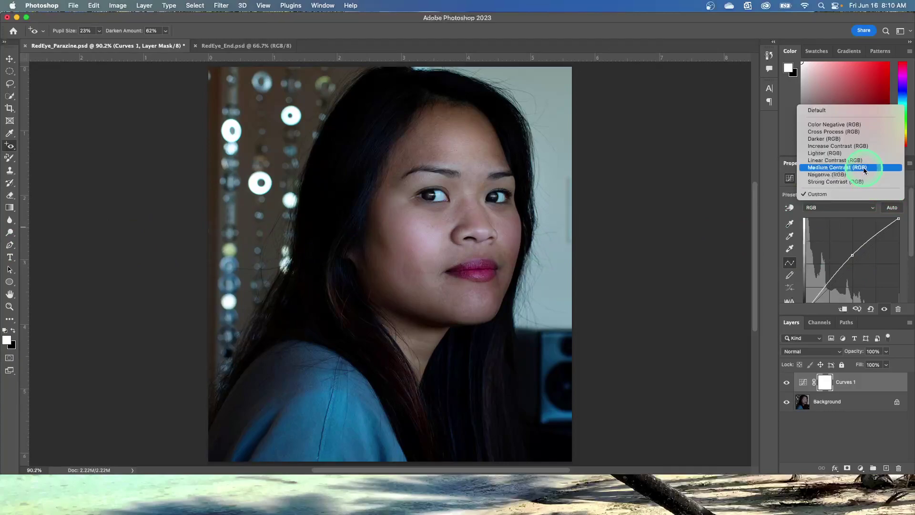
pyautogui.click(842, 153)
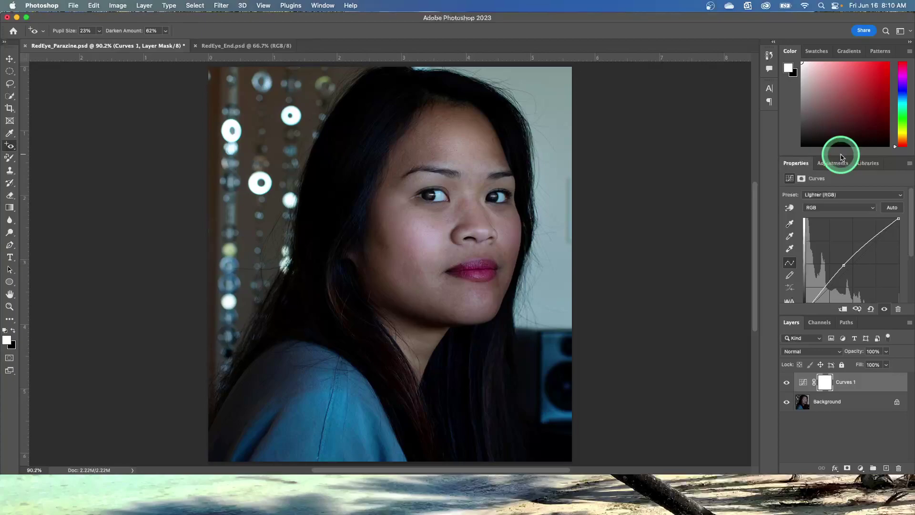
pyautogui.click(870, 310)
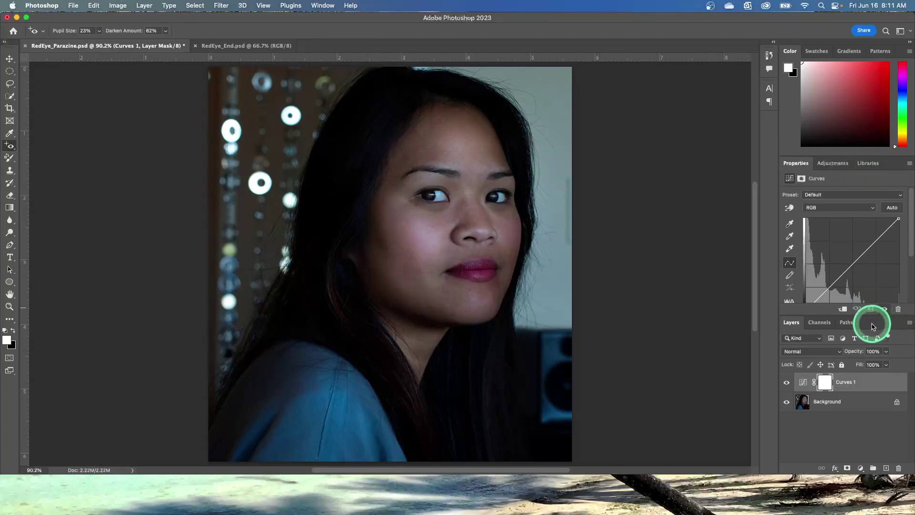
# Raise a midtone curve point by dragging up on the forehead with the targeted adjustment tool.
pyautogui.click(791, 209)
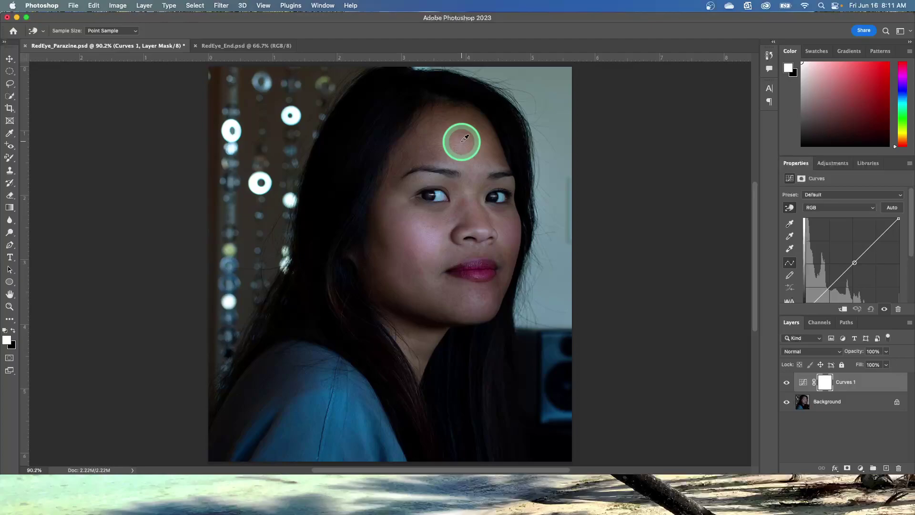
pyautogui.moveTo(465, 138); pyautogui.dragTo(465, 125)
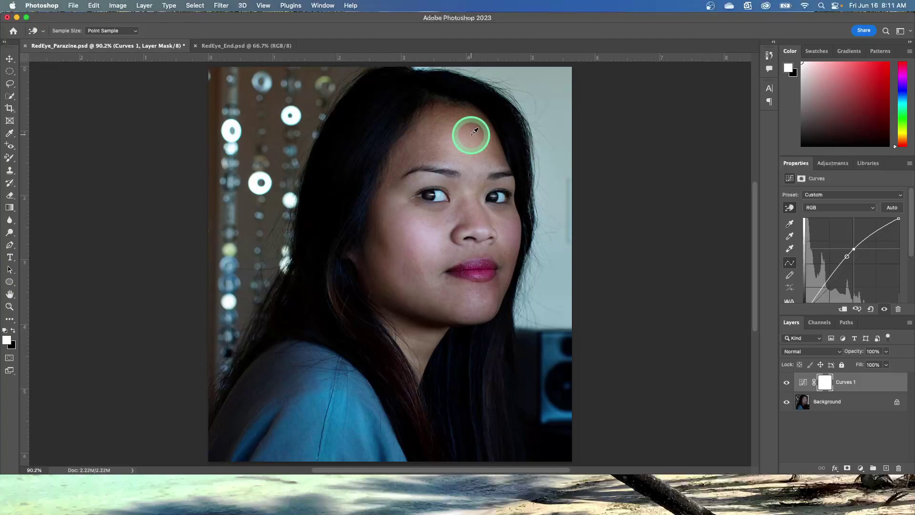
pyautogui.click(784, 237)
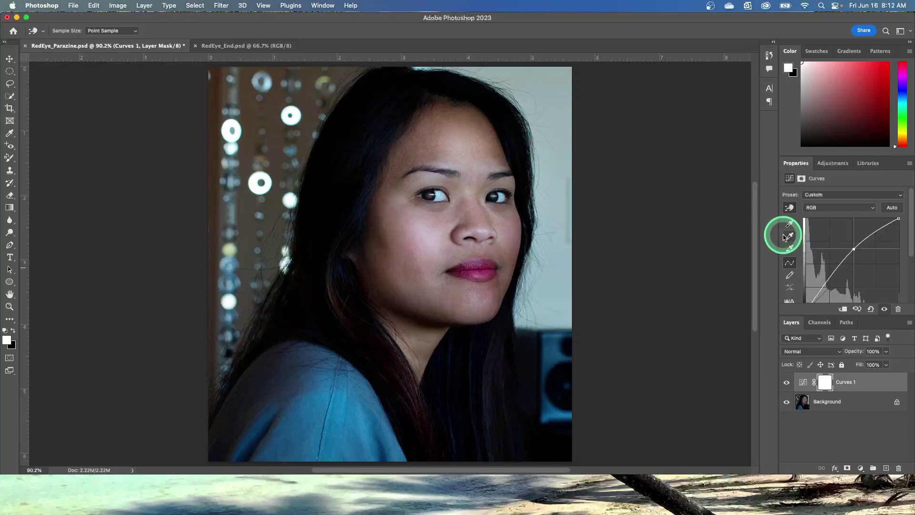
pyautogui.click(144, 5)
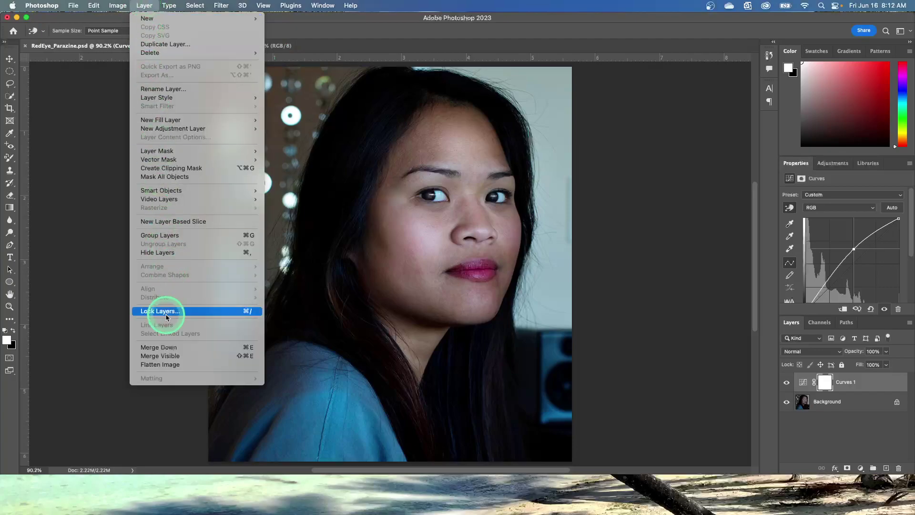
pyautogui.click(161, 365)
pyautogui.press('j')
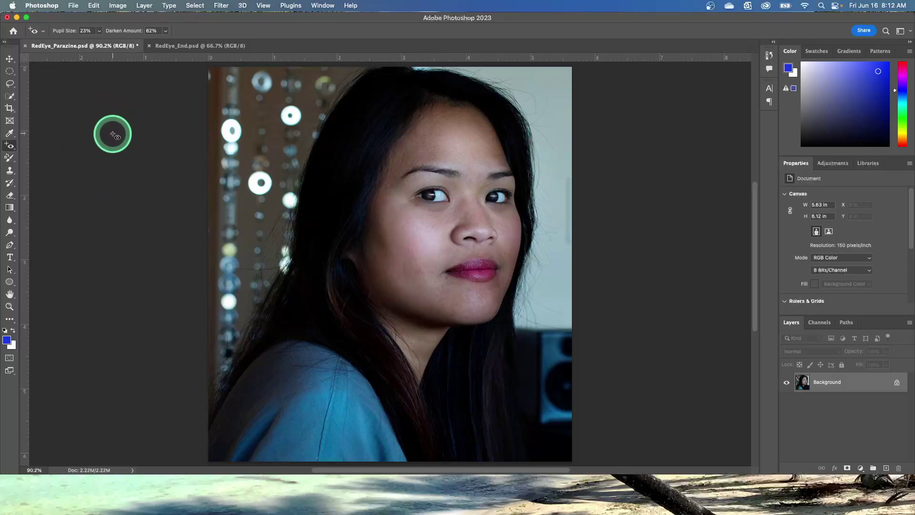
pyautogui.press('super+m')
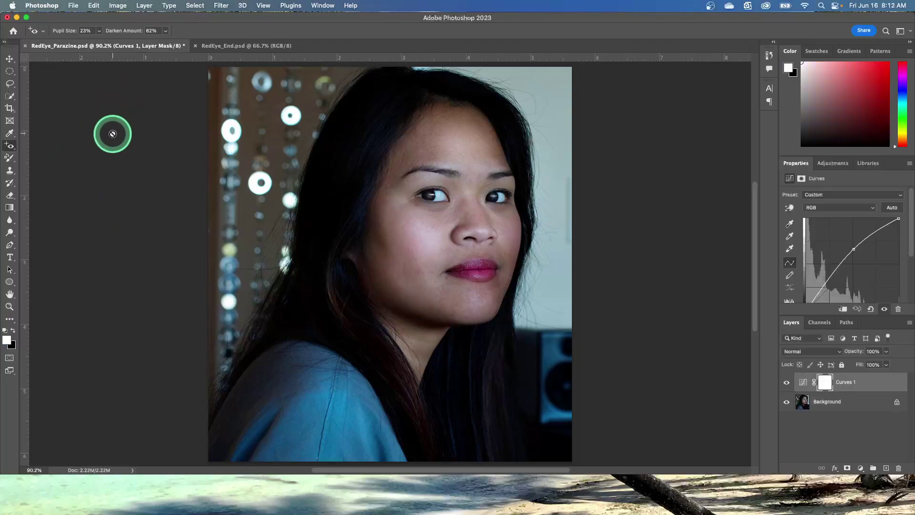
pyautogui.click(786, 384)
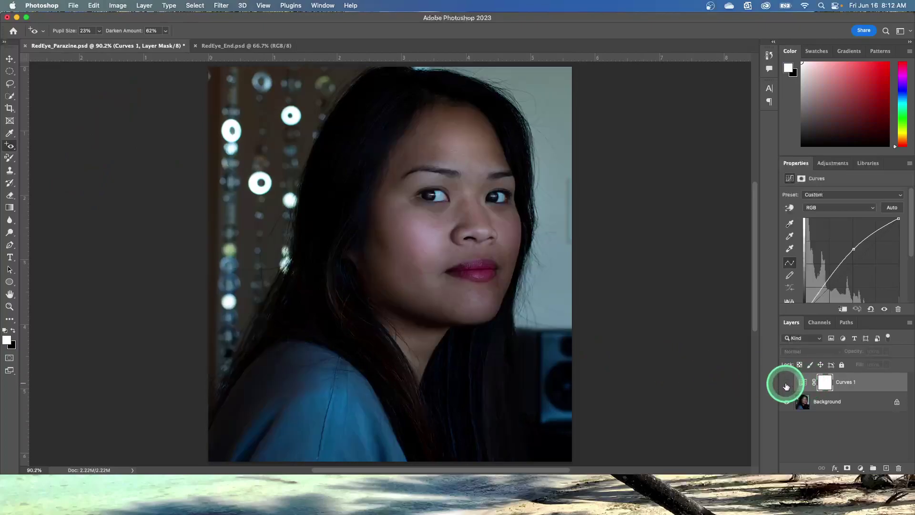
pyautogui.click(786, 384)
pyautogui.click(787, 384)
pyautogui.click(786, 384)
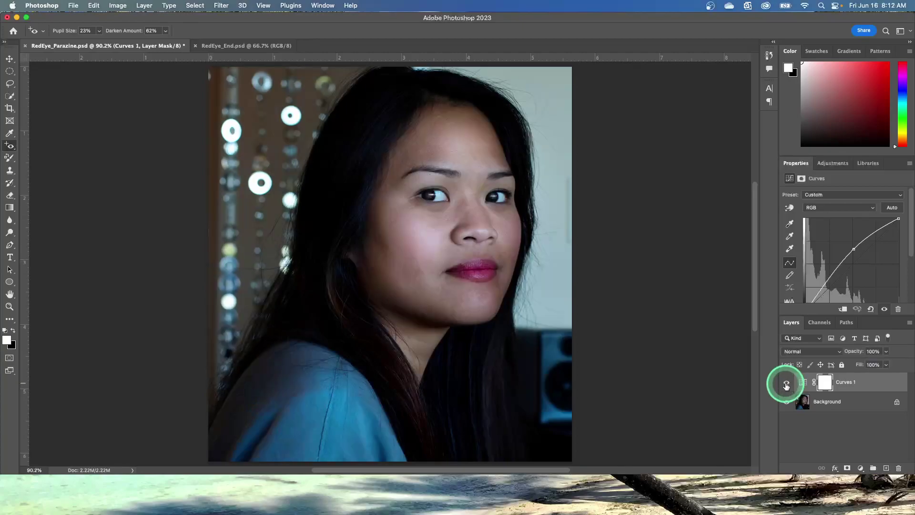
pyautogui.click(787, 383)
pyautogui.click(787, 384)
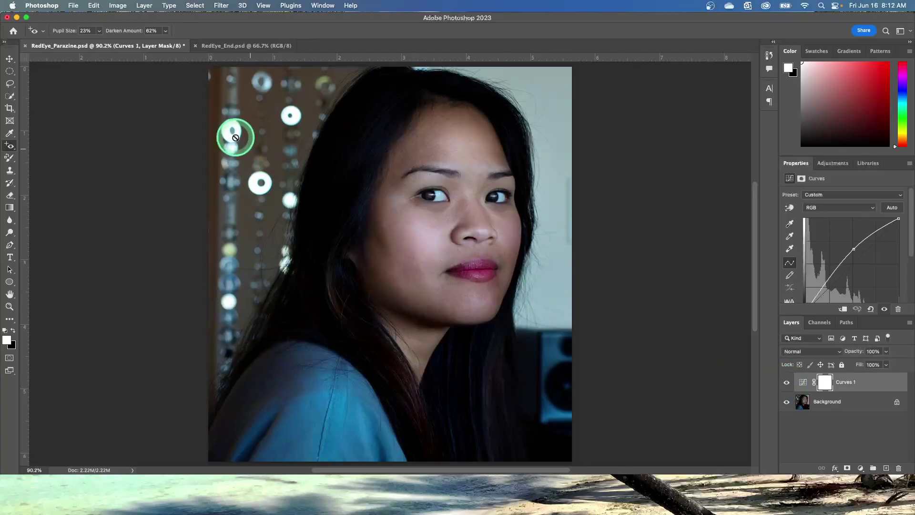
# Flatten the Curves 1 layer into the Background layer with Layer > Flatten Image.
pyautogui.click(144, 6)
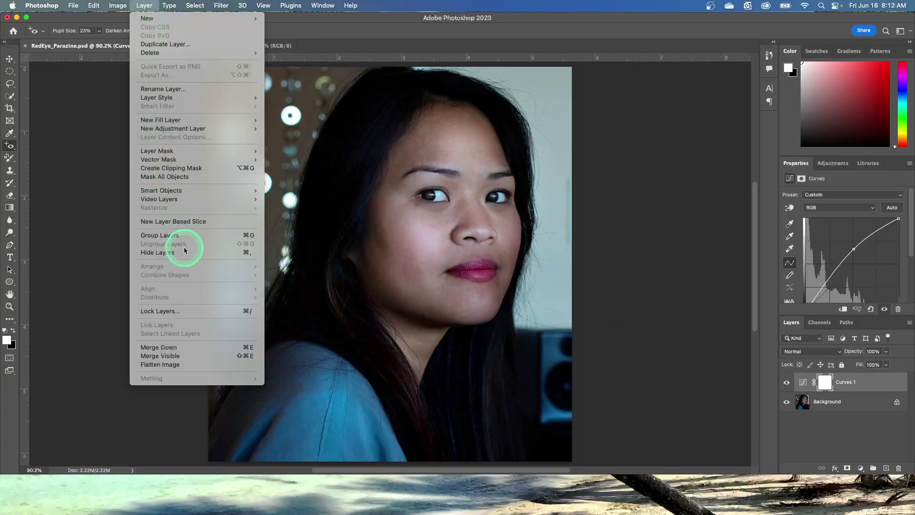
pyautogui.click(169, 365)
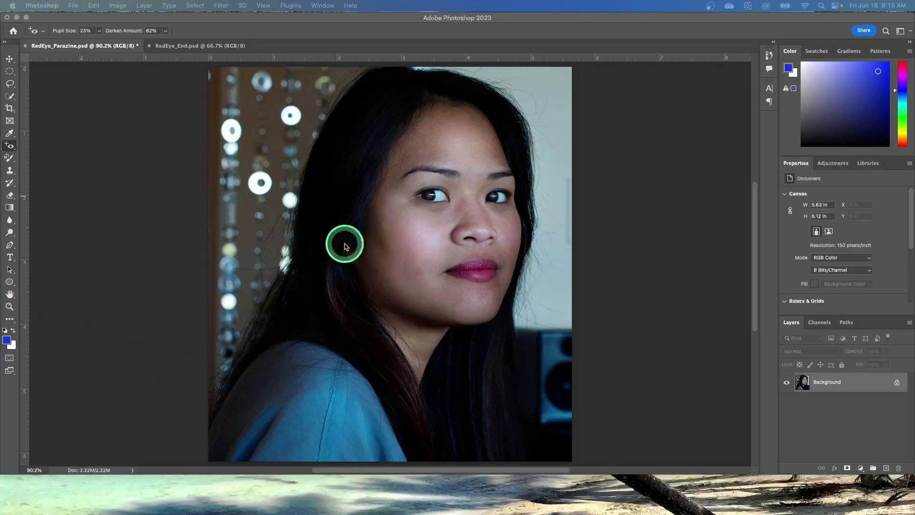
# Open the portrait in the Liquify filter with its face detected.
pyautogui.click(221, 6)
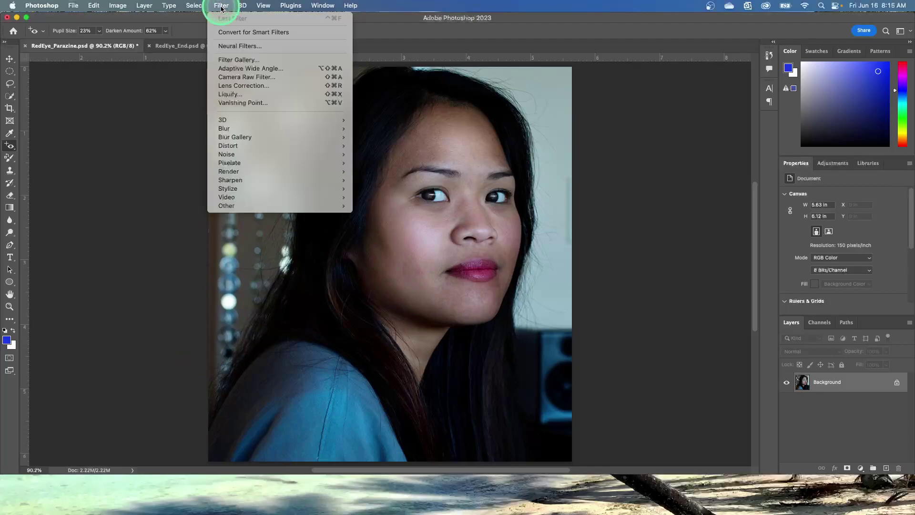
pyautogui.click(241, 94)
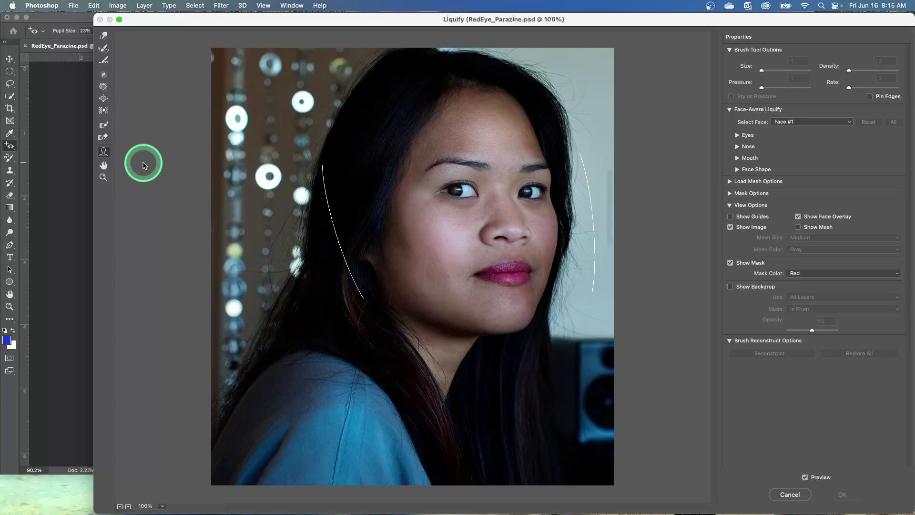
pyautogui.moveTo(568, 206)
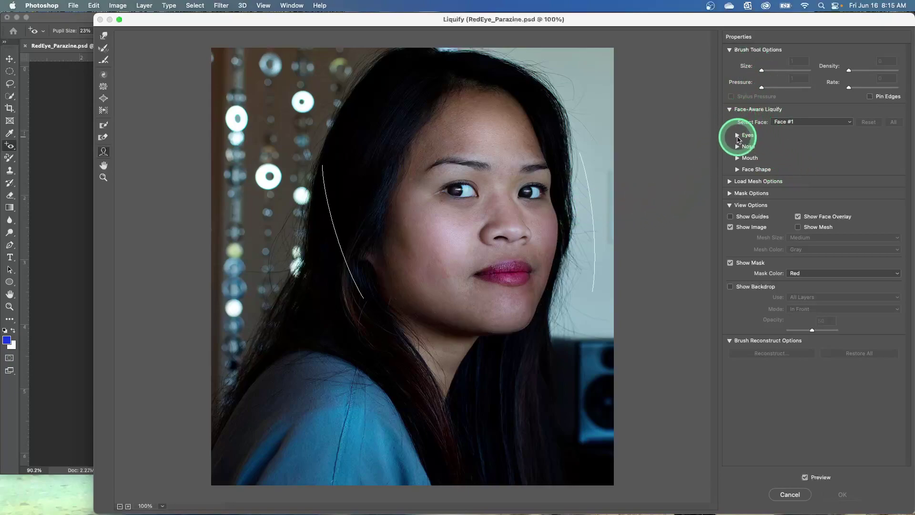
# Expand the Eyes, Nose, Mouth and Face Shape sections of Face-Aware Liquify.
pyautogui.click(738, 135)
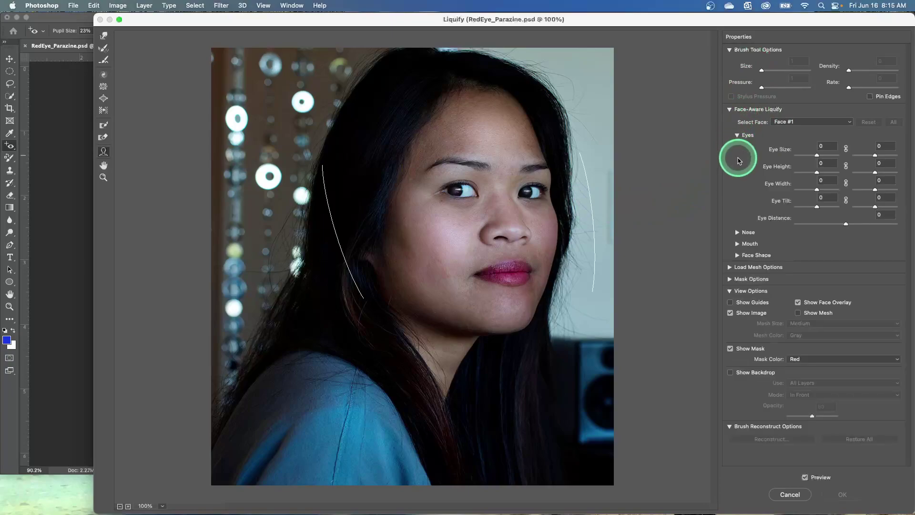
pyautogui.click(737, 232)
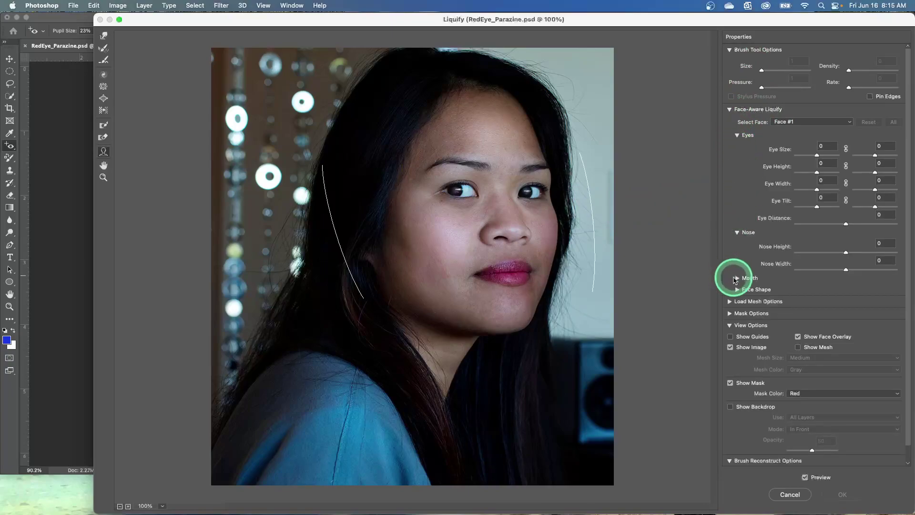
pyautogui.click(737, 278)
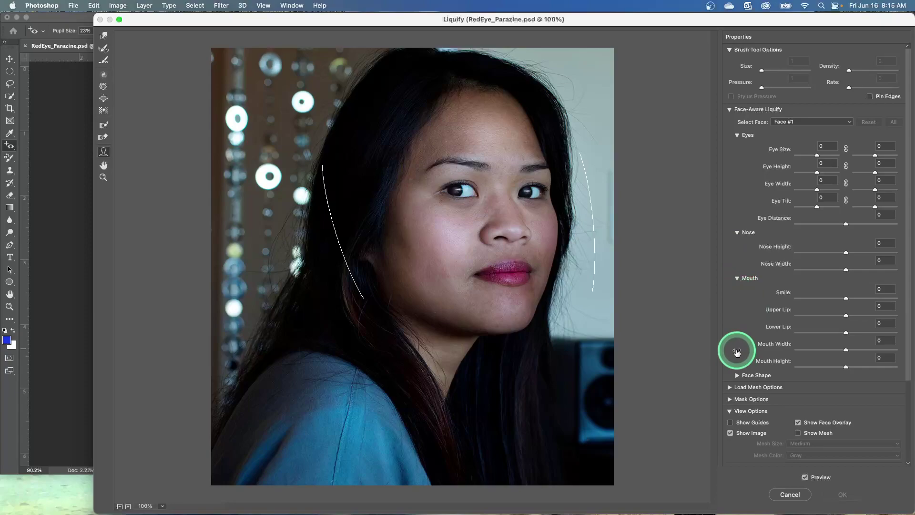
pyautogui.click(737, 375)
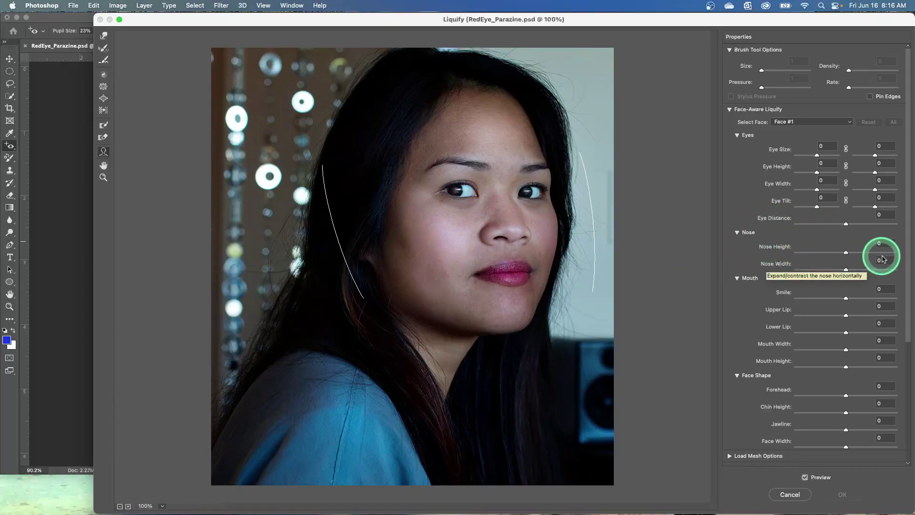
# Link both eyes and set Eye Size to 32 and Eye Height to 10.
pyautogui.click(828, 146)
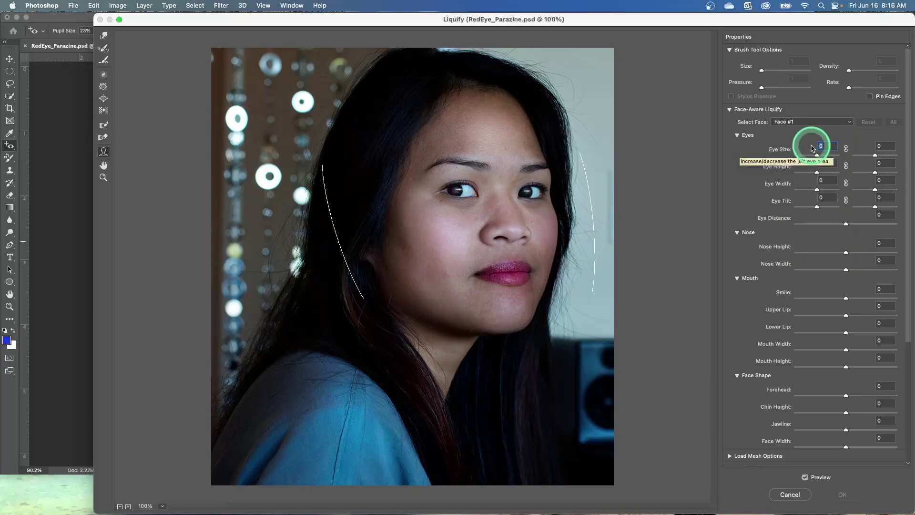
pyautogui.write('32')
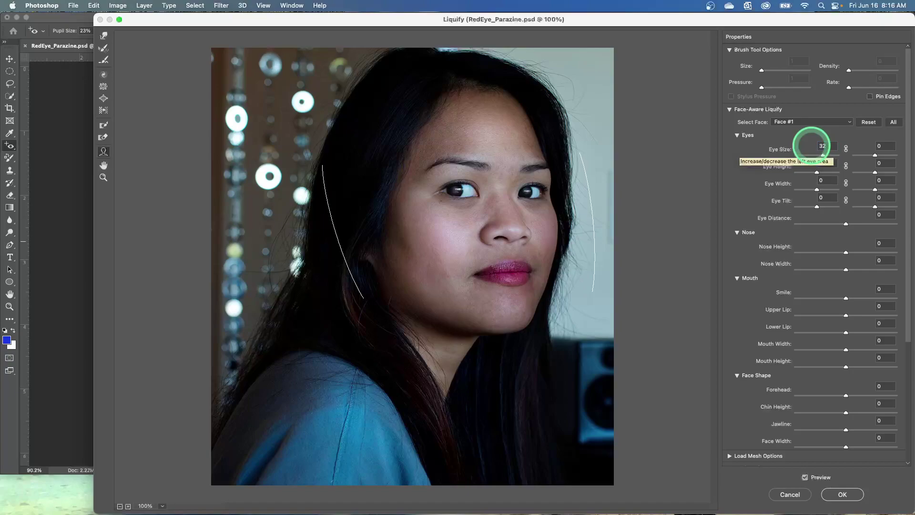
pyautogui.click(811, 146)
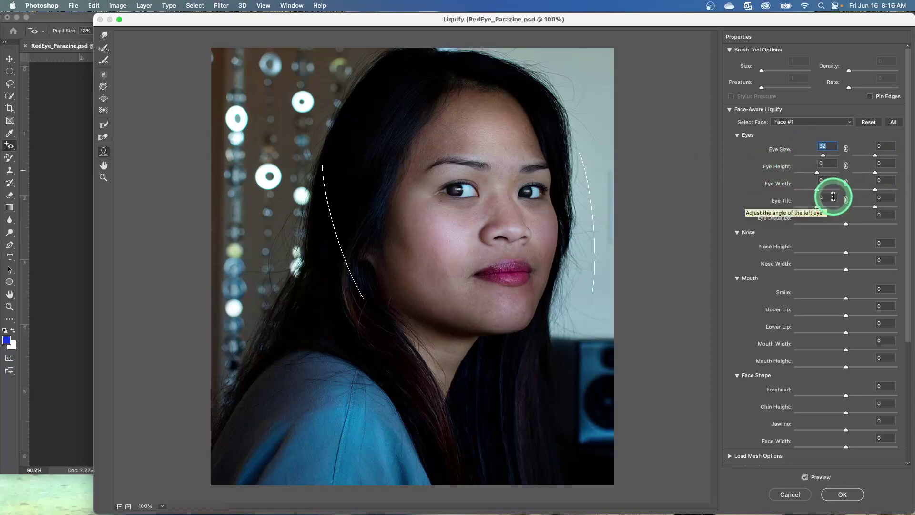
pyautogui.click(846, 151)
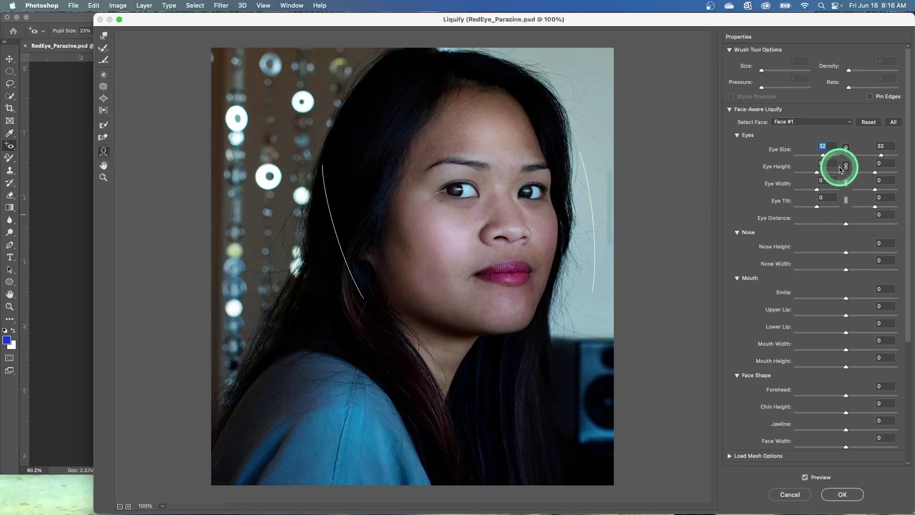
pyautogui.click(824, 163)
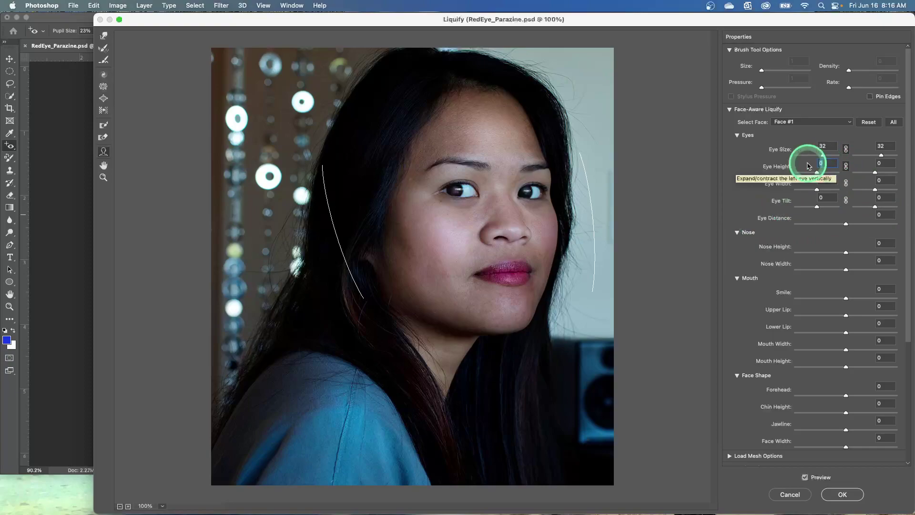
pyautogui.write('10')
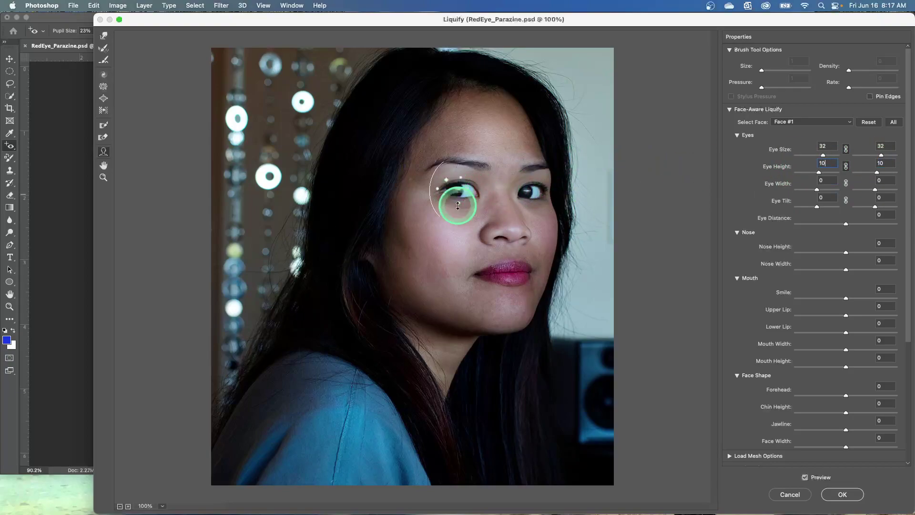
pyautogui.moveTo(506, 275)
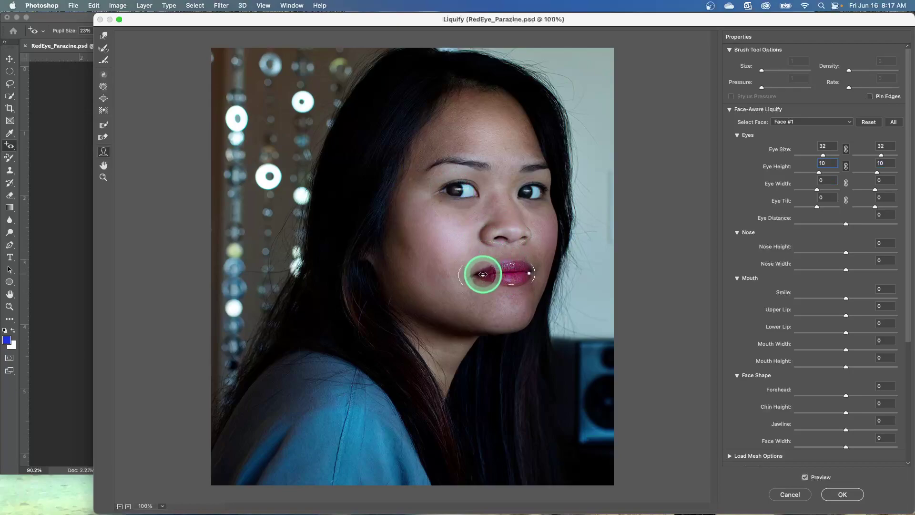
pyautogui.moveTo(483, 267)
pyautogui.mouseDown()
pyautogui.moveTo(494, 268)
pyautogui.moveTo(465, 270)
pyautogui.moveTo(481, 274)
pyautogui.mouseUp()
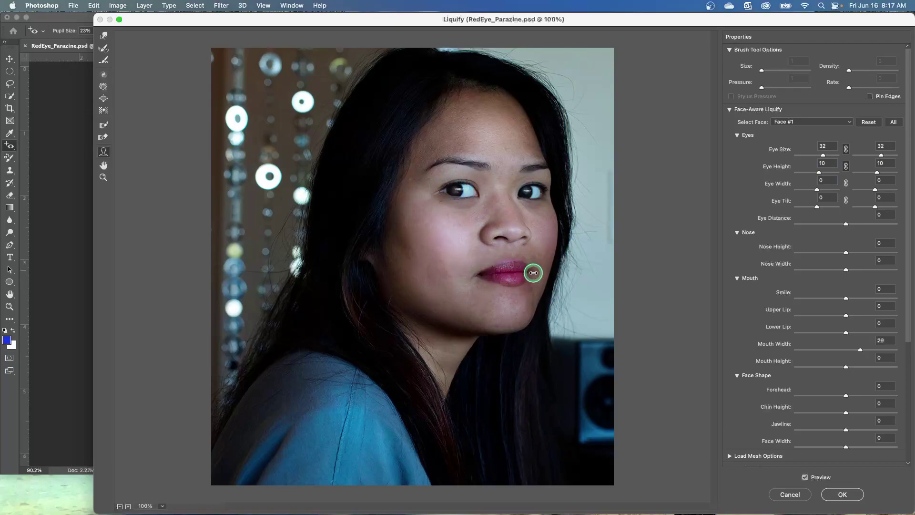
pyautogui.moveTo(476, 267); pyautogui.dragTo(464, 266)
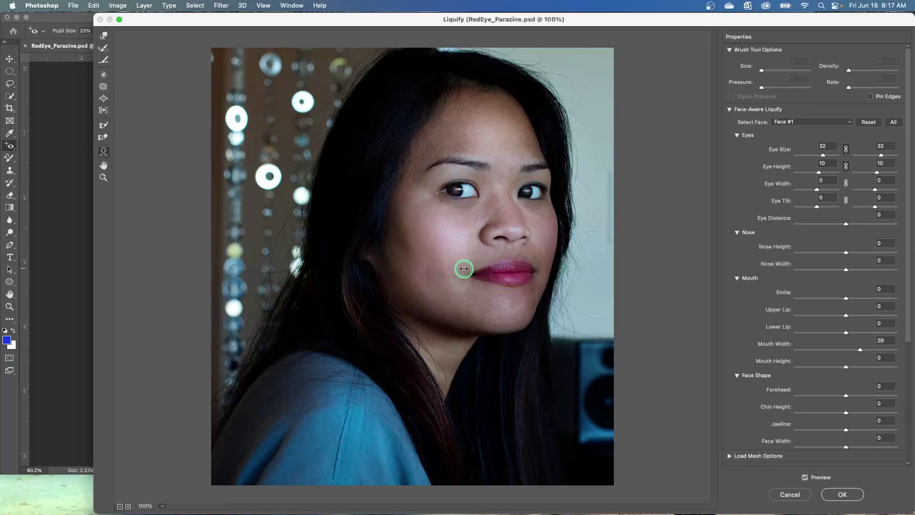
pyautogui.press('super+z')
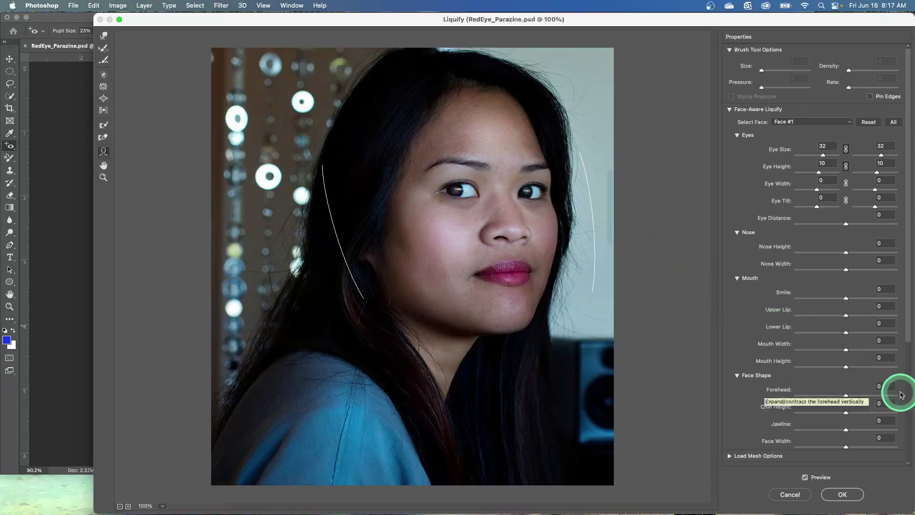
# Set Smile to 5 and Mouth Height to 9, thickening the upper lip slightly.
pyautogui.click(884, 288)
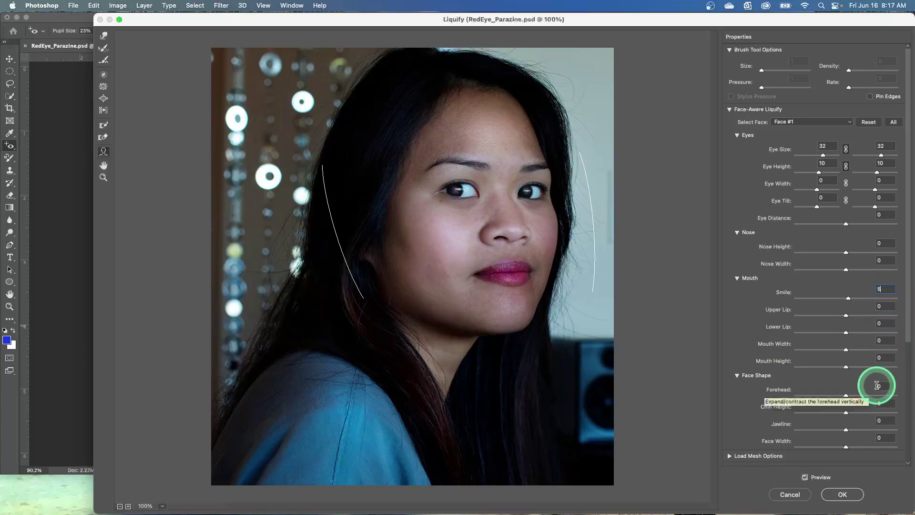
pyautogui.click(875, 359)
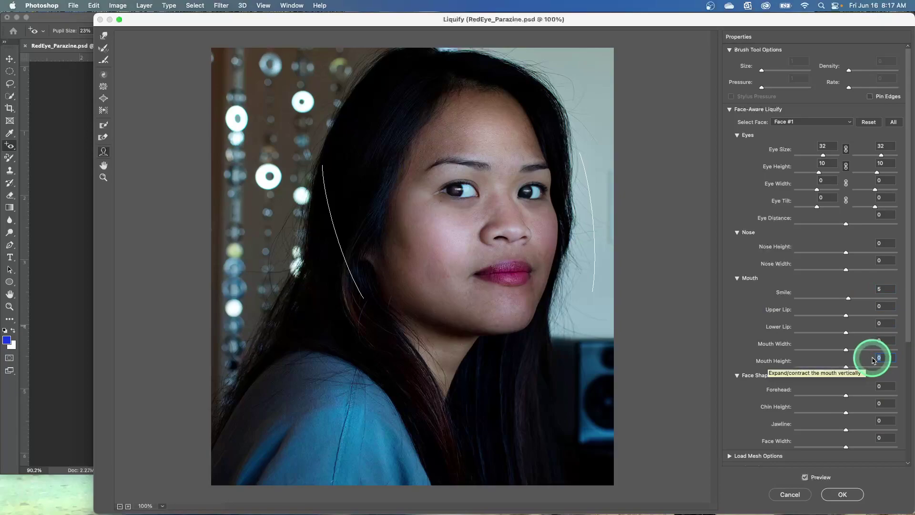
pyautogui.write('9')
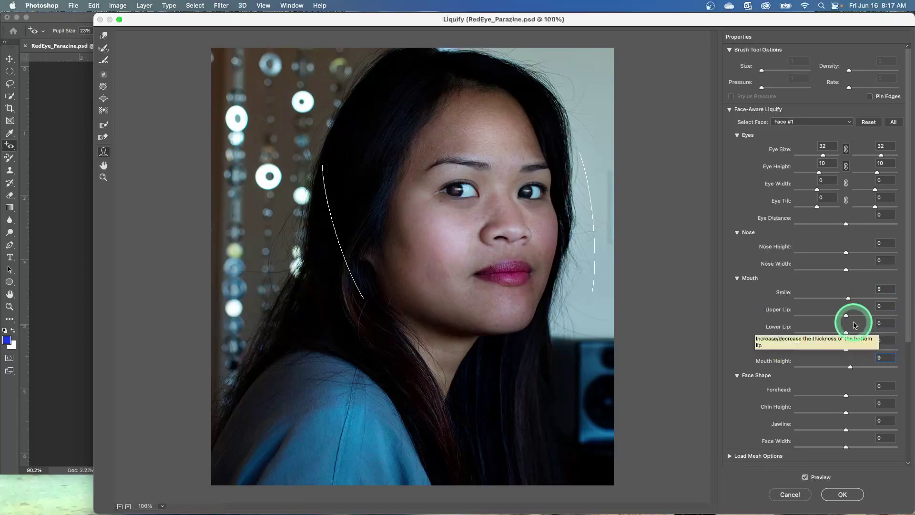
pyautogui.moveTo(846, 316)
pyautogui.mouseDown()
pyautogui.moveTo(860, 316)
pyautogui.moveTo(846, 318)
pyautogui.mouseUp()
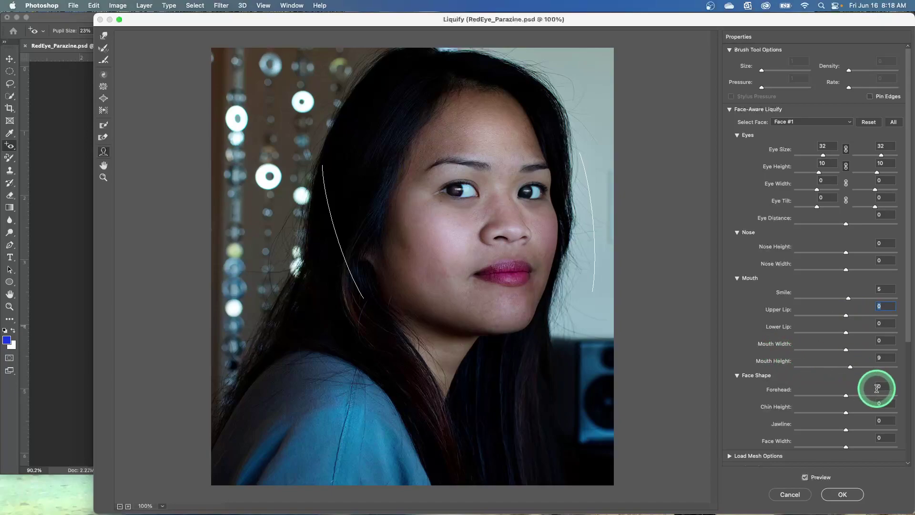
# Set Jawline to 40 and Face Width to 50.
pyautogui.click(882, 421)
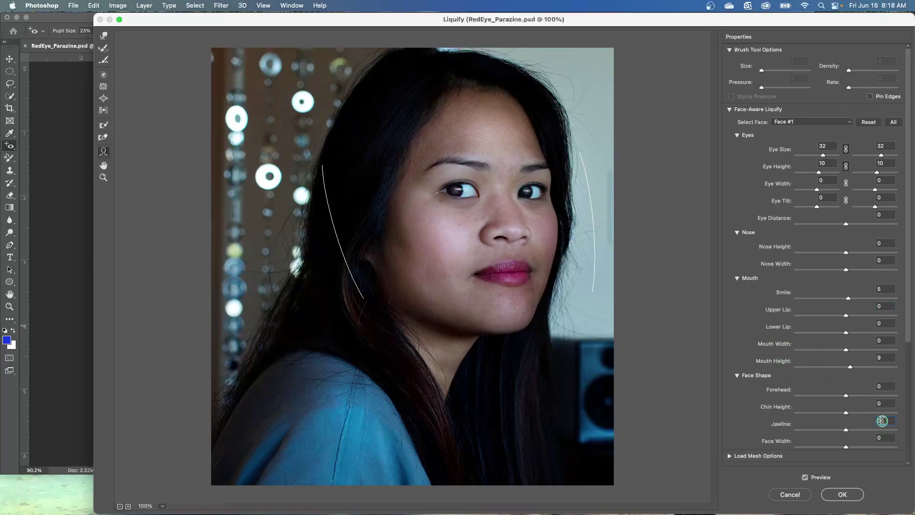
pyautogui.write('40')
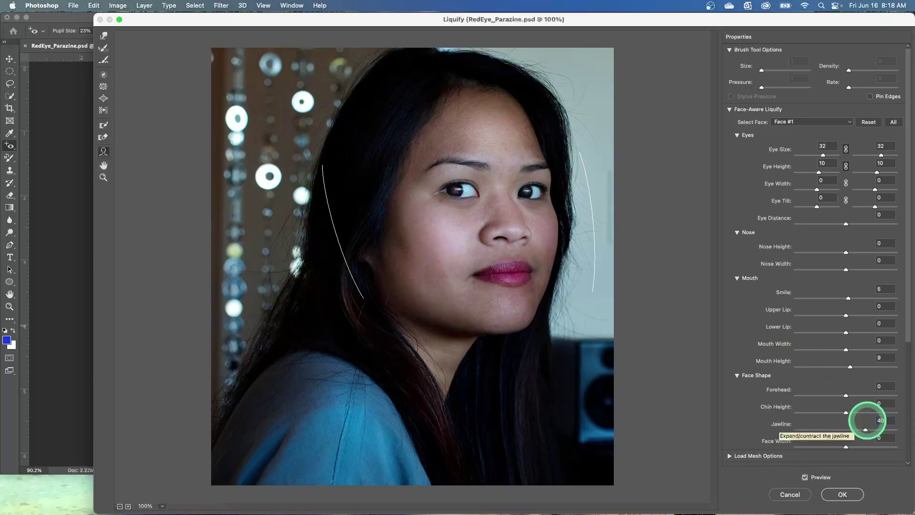
pyautogui.click(881, 436)
pyautogui.write('50')
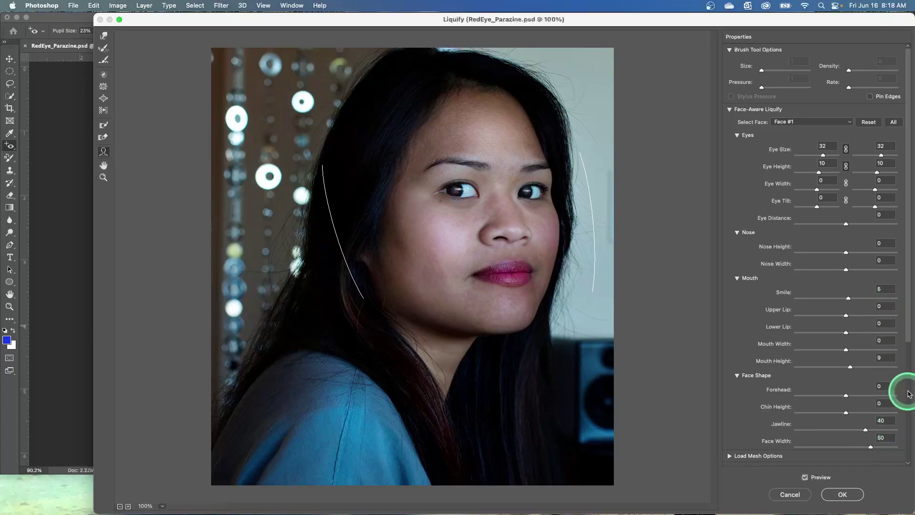
# Toggle Liquify Preview off and on repeatedly to compare the reshaped face with the original.
pyautogui.click(810, 478)
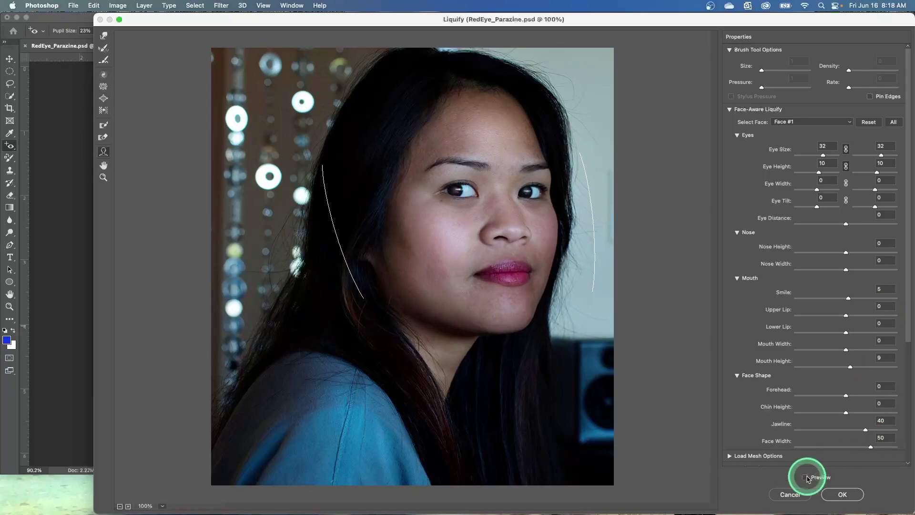
pyautogui.click(809, 479)
pyautogui.click(809, 479)
pyautogui.click(809, 479)
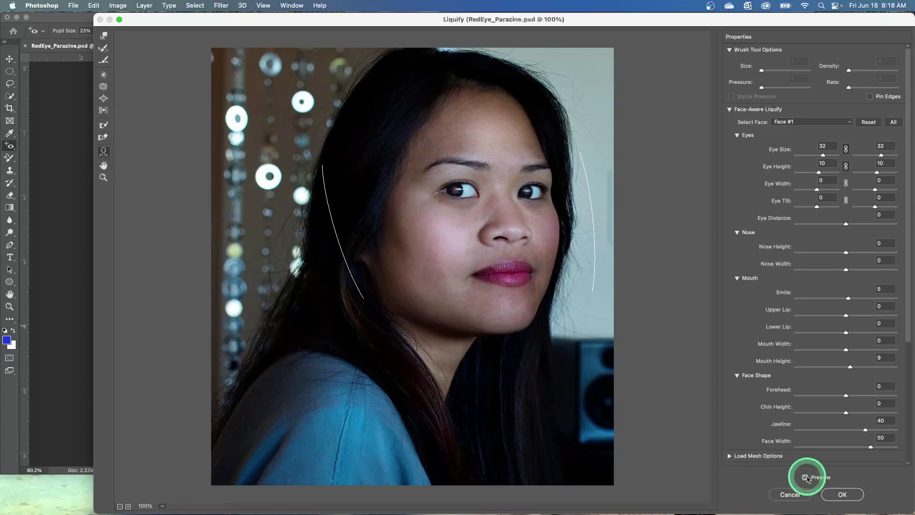
pyautogui.click(806, 477)
pyautogui.click(805, 478)
pyautogui.click(805, 478)
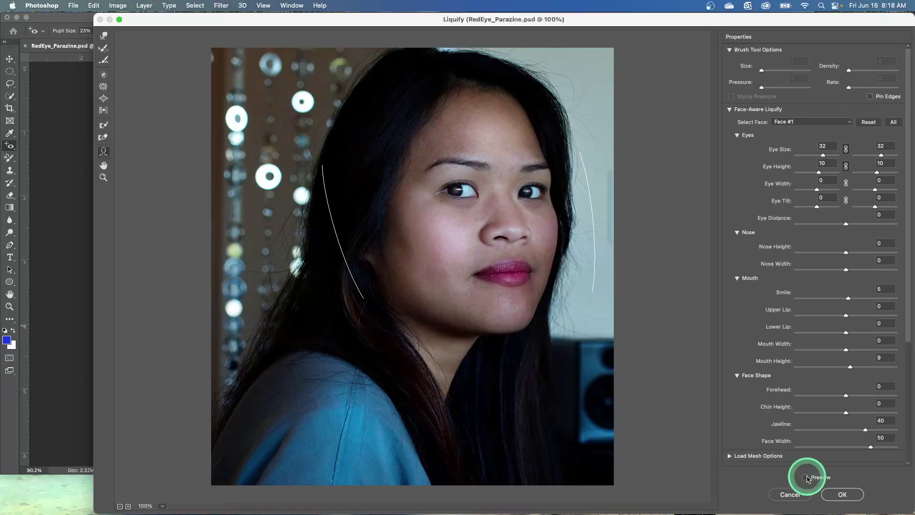
pyautogui.click(807, 477)
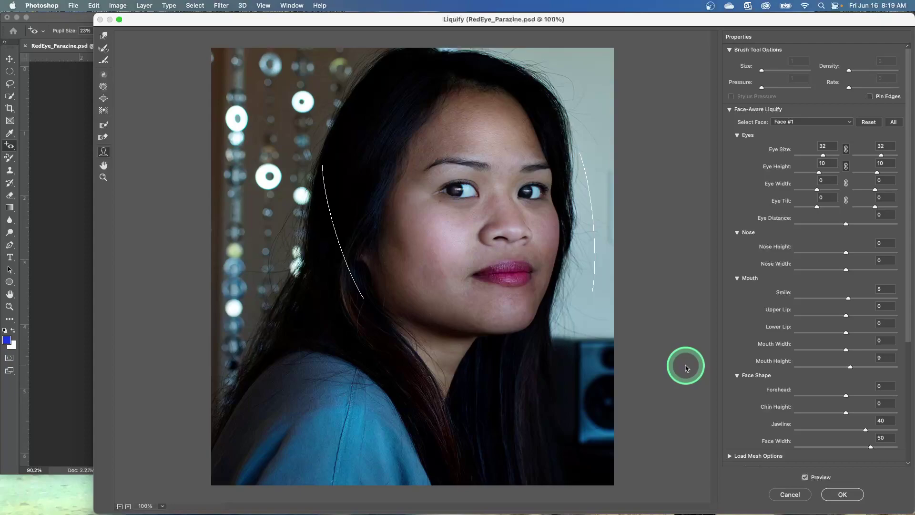
# Apply Liquify, save RedEye_Parazine.psd, then close the RedEye_Parazine and RedEye_End documents.
pyautogui.click(844, 494)
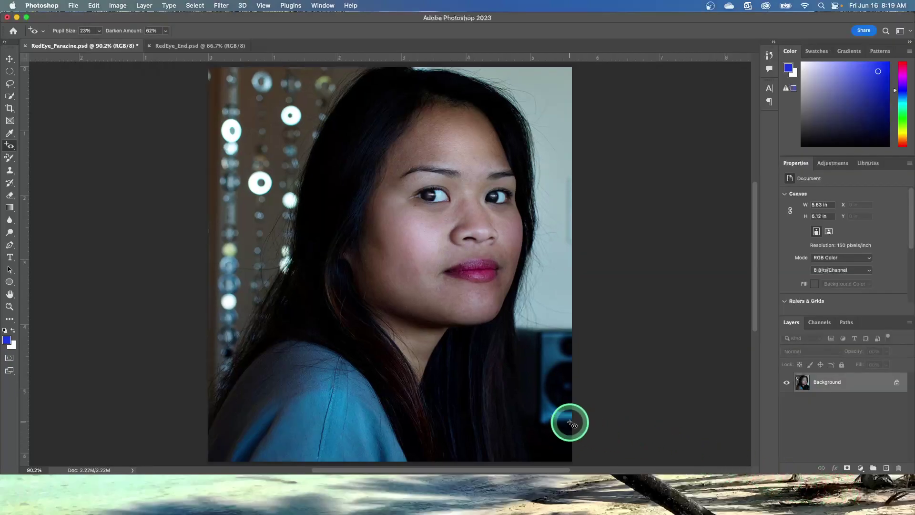
pyautogui.click(75, 7)
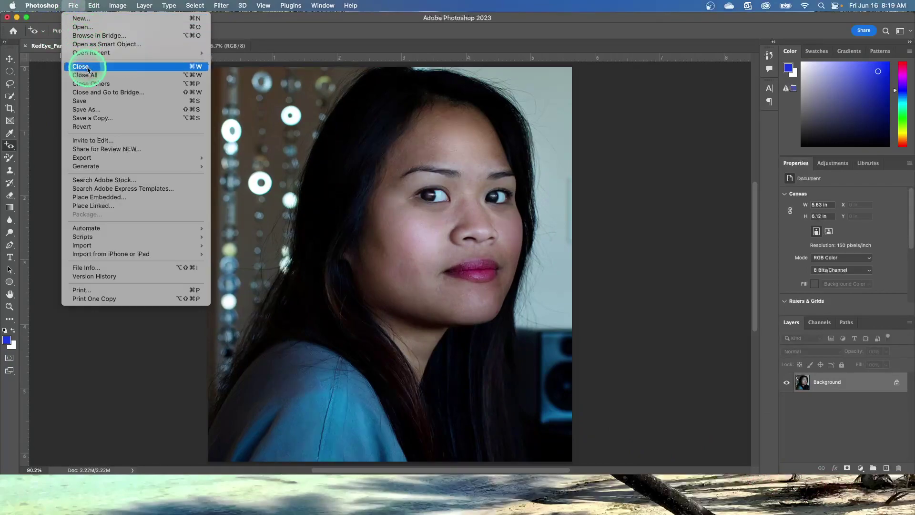
pyautogui.click(87, 107)
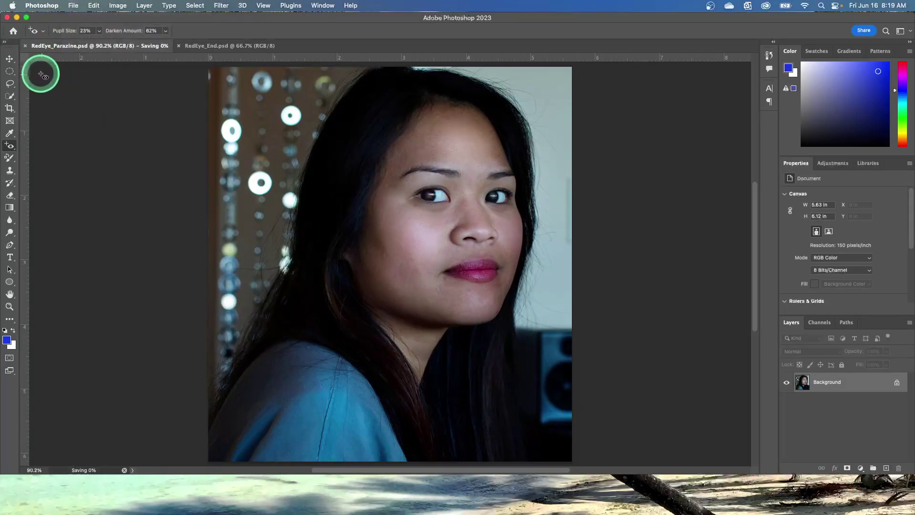
pyautogui.click(26, 47)
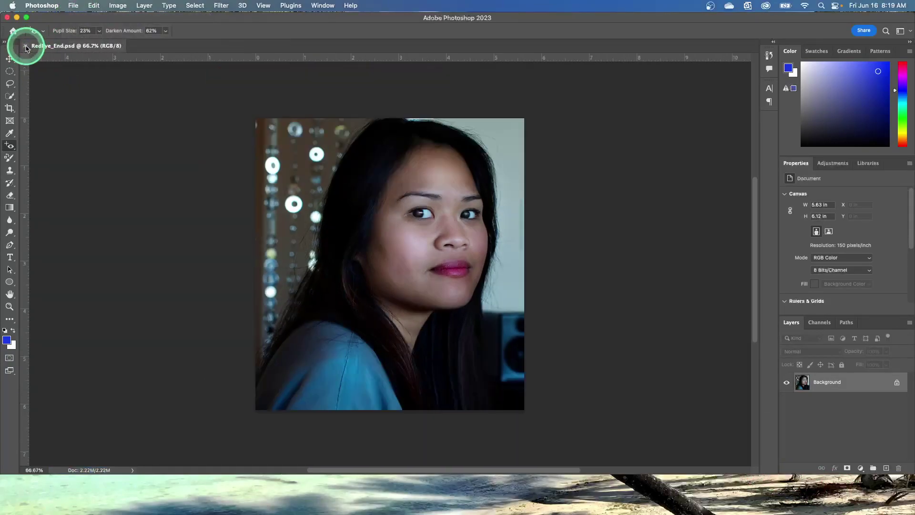
pyautogui.click(26, 47)
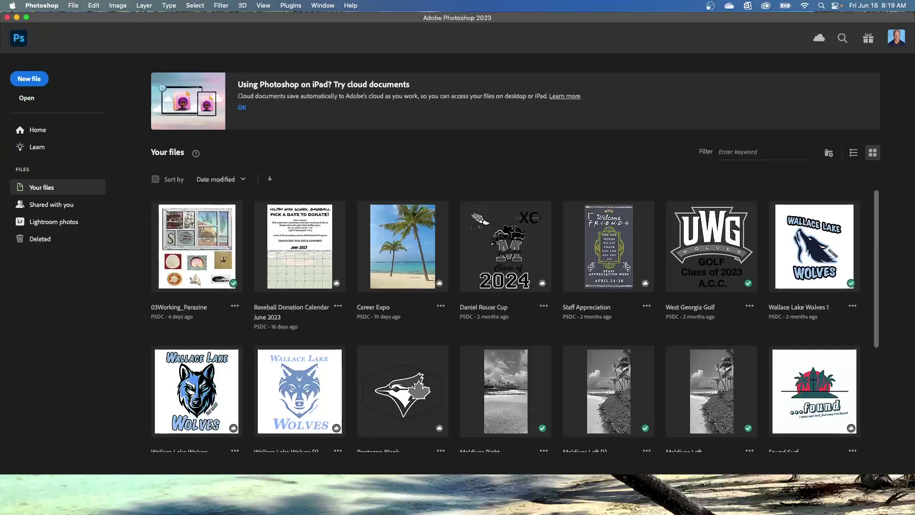